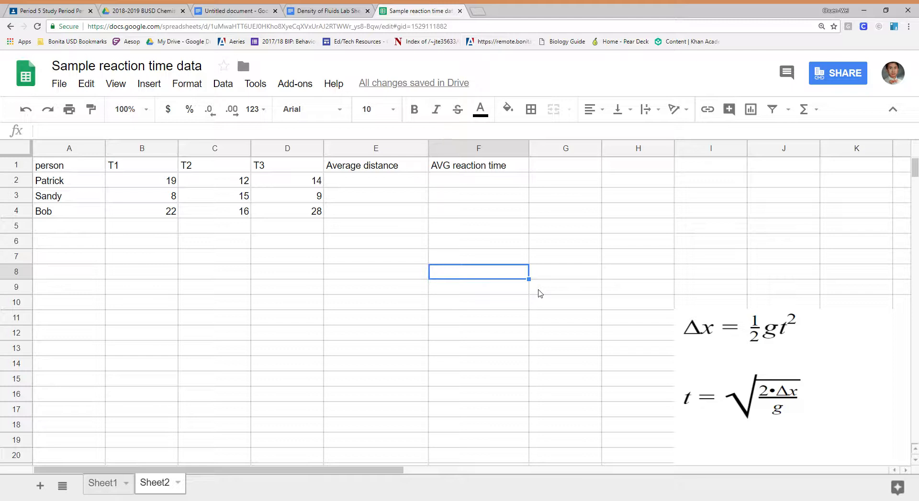
{"action": "left_click", "coordinate": [298, 255]}
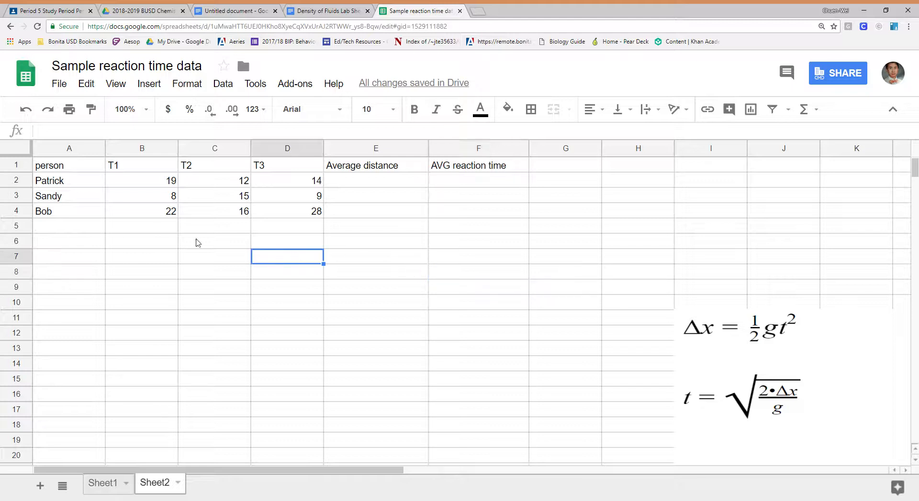
{"action": "left_click_drag", "start_coordinate": [67, 169], "coordinate": [493, 217]}
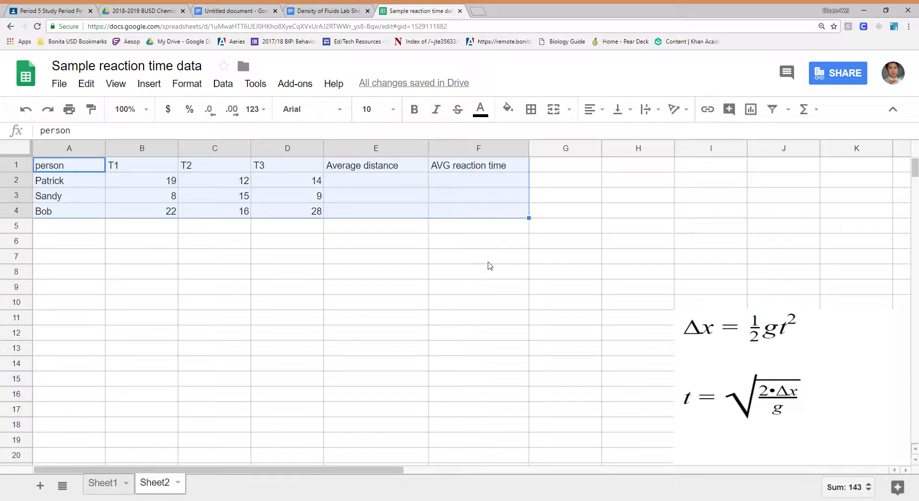
{"action": "left_click", "coordinate": [482, 276]}
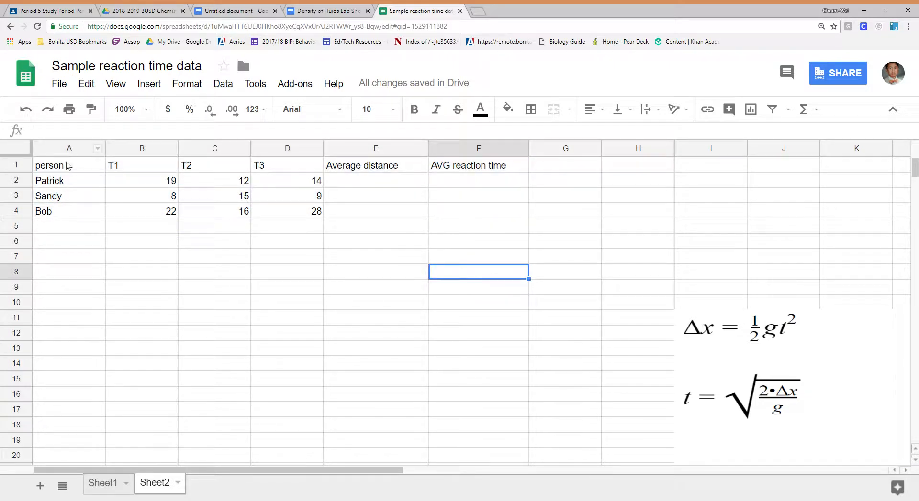
{"action": "left_click_drag", "start_coordinate": [67, 165], "coordinate": [482, 217]}
{"action": "left_click", "coordinate": [480, 290]}
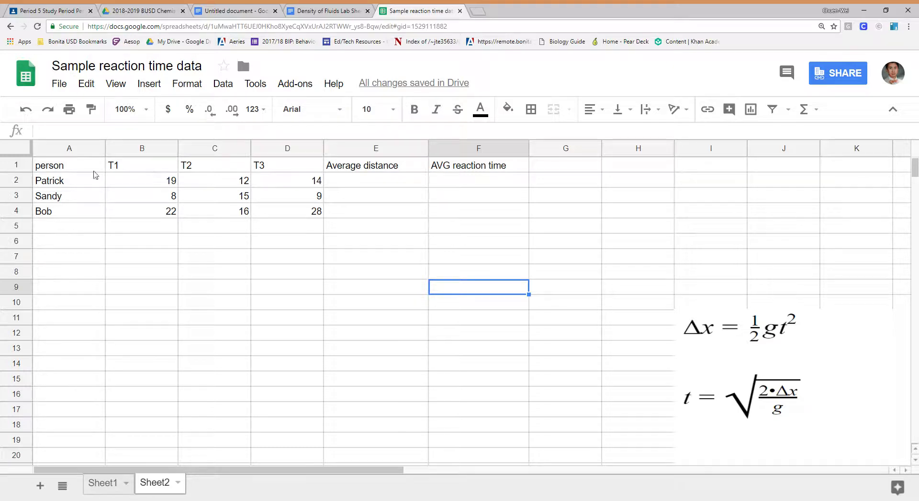
- Apply borders to all cells of the data table in A1:F4
{"action": "left_click_drag", "start_coordinate": [41, 167], "coordinate": [495, 219]}
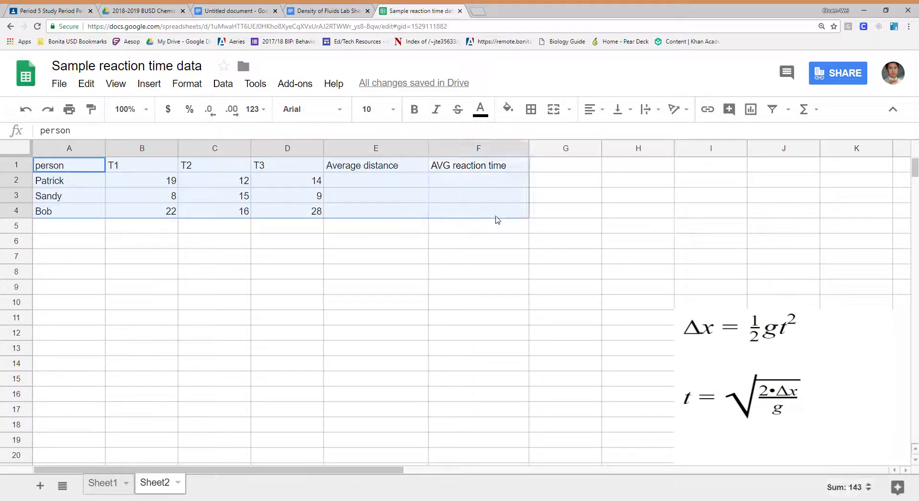
{"action": "left_click", "coordinate": [534, 111]}
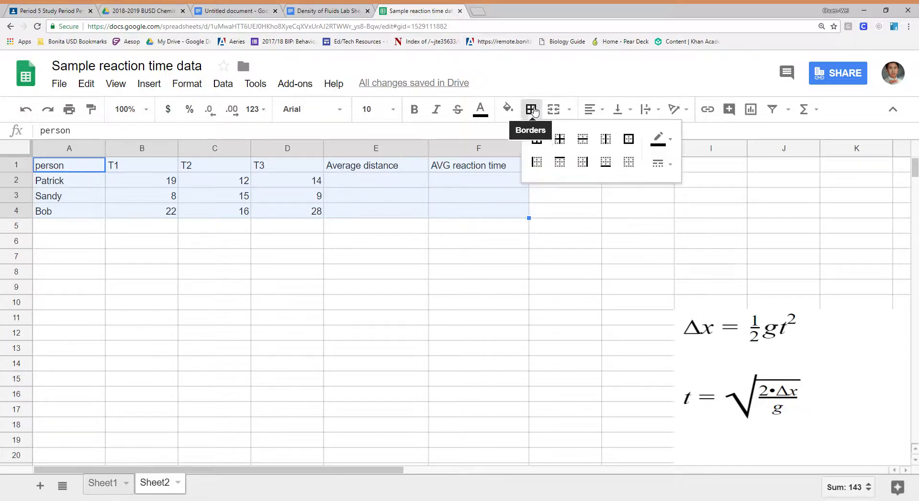
{"action": "left_click", "coordinate": [537, 141]}
{"action": "left_click", "coordinate": [441, 288]}
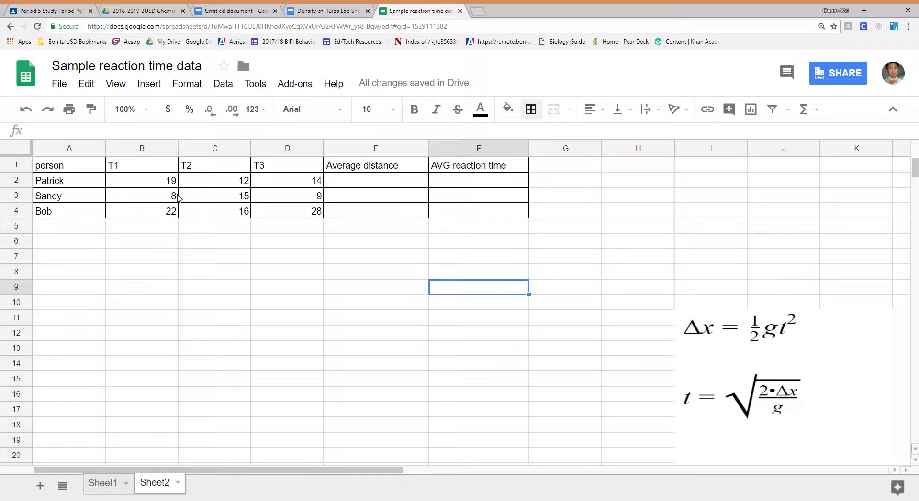
- Fill the header row cells A1:F1 with a light blue background
{"action": "left_click_drag", "start_coordinate": [73, 166], "coordinate": [508, 170]}
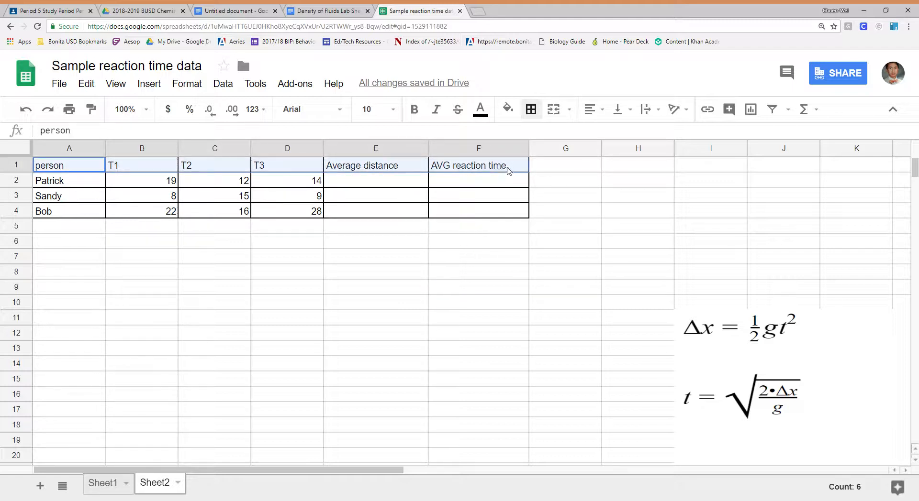
{"action": "left_click", "coordinate": [508, 109]}
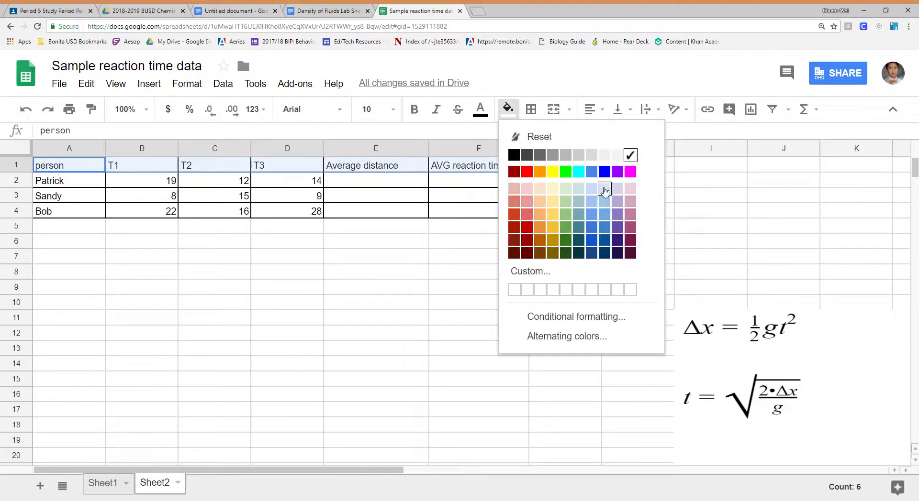
{"action": "left_click", "coordinate": [621, 205]}
{"action": "left_click", "coordinate": [509, 109]}
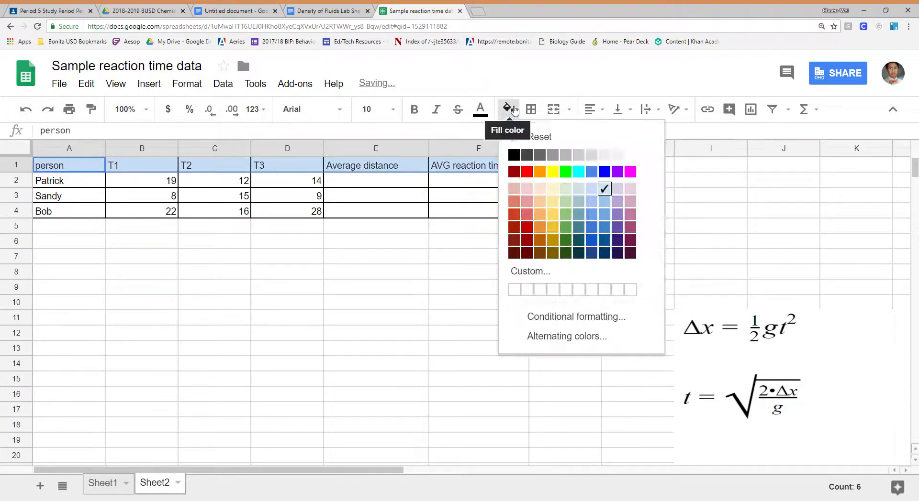
{"action": "left_click", "coordinate": [461, 245]}
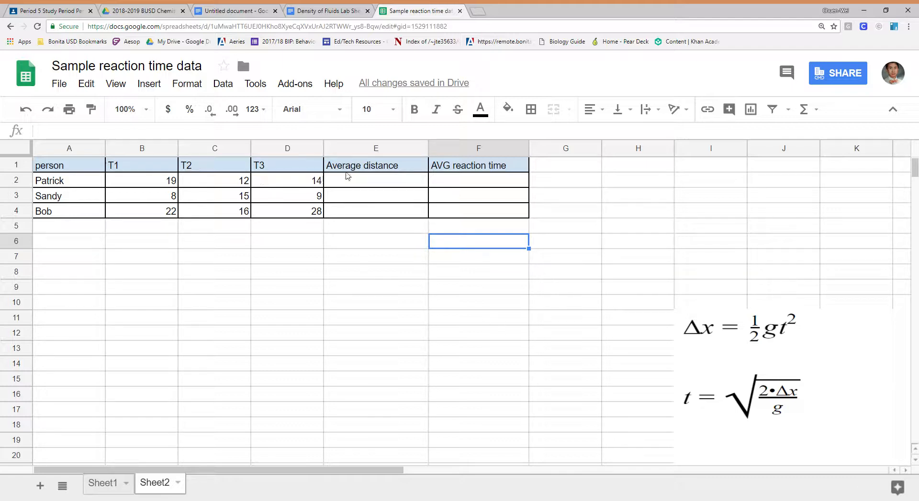
- Narrow the T1, T2 and T3 columns and resize the Average distance and AVG reaction time columns to fit their headers
{"action": "left_click_drag", "start_coordinate": [434, 143], "coordinate": [373, 144]}
{"action": "left_click_drag", "start_coordinate": [473, 148], "coordinate": [424, 148]}
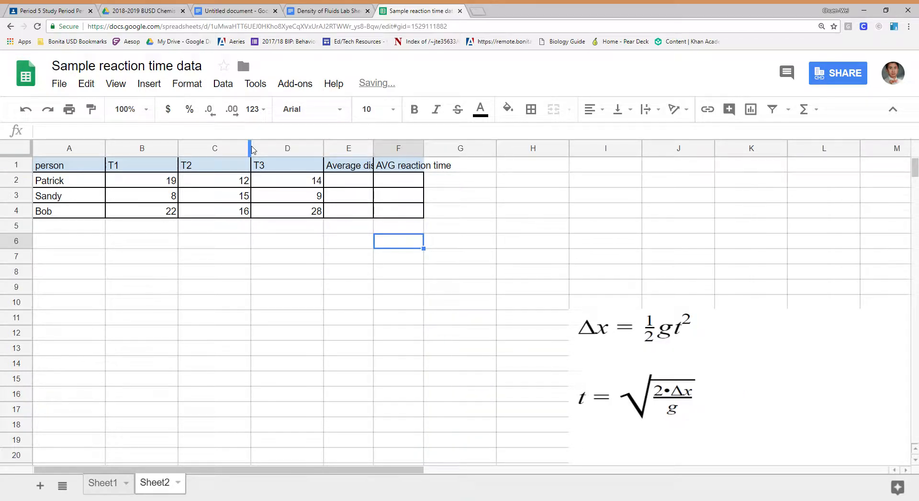
{"action": "left_click_drag", "start_coordinate": [251, 149], "coordinate": [234, 149]}
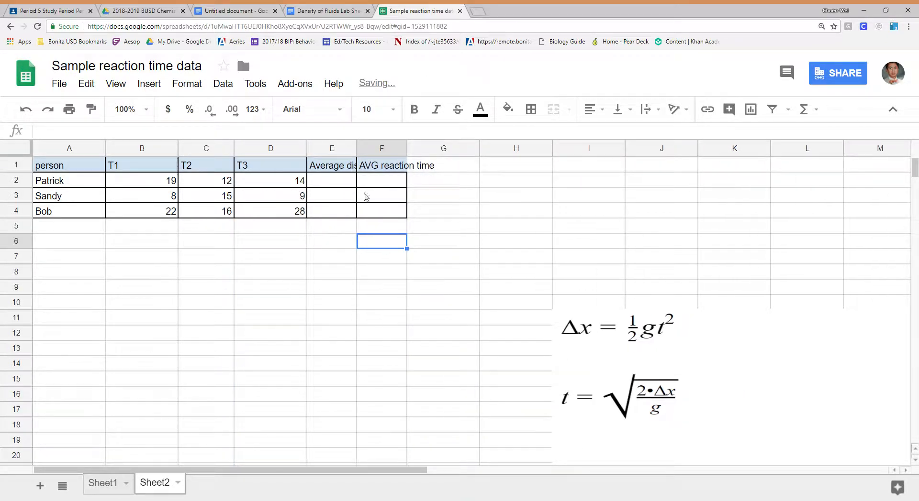
{"action": "left_click_drag", "start_coordinate": [307, 148], "coordinate": [285, 148]}
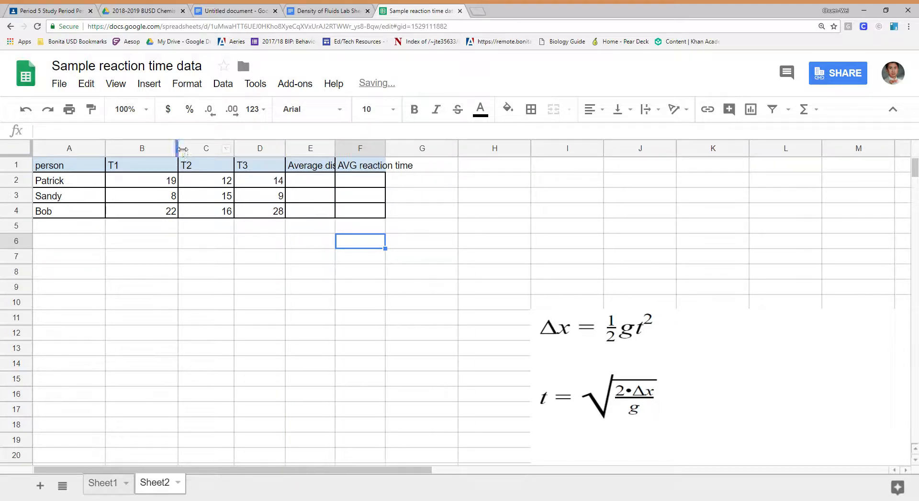
{"action": "left_click_drag", "start_coordinate": [177, 149], "coordinate": [157, 151]}
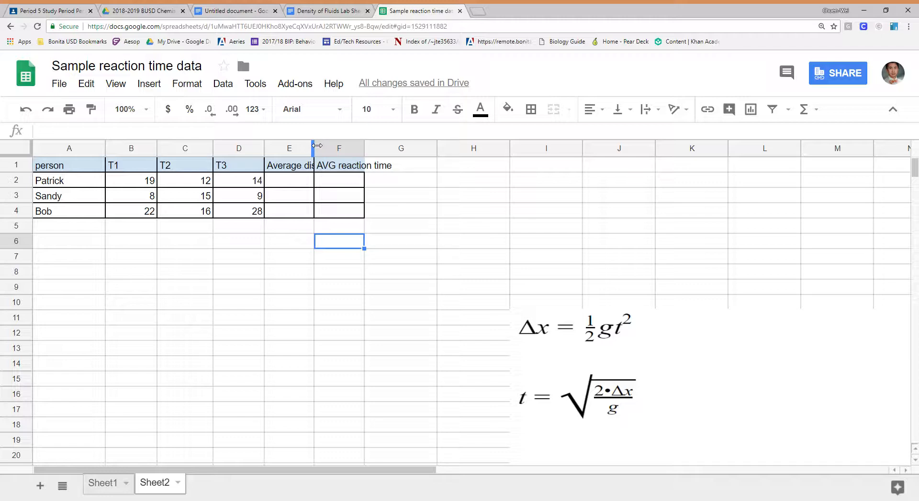
{"action": "left_click_drag", "start_coordinate": [317, 145], "coordinate": [450, 150]}
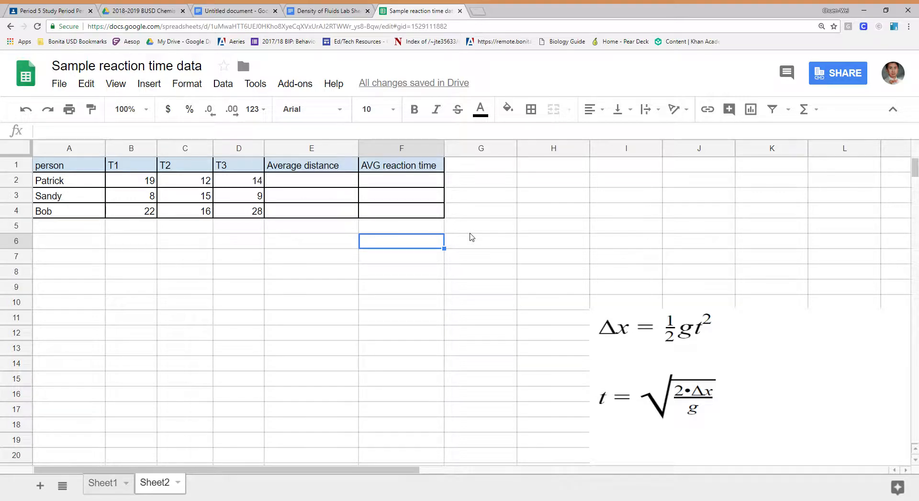
- Add the unit (m) to the Average distance header in E1
{"action": "left_click", "coordinate": [302, 181]}
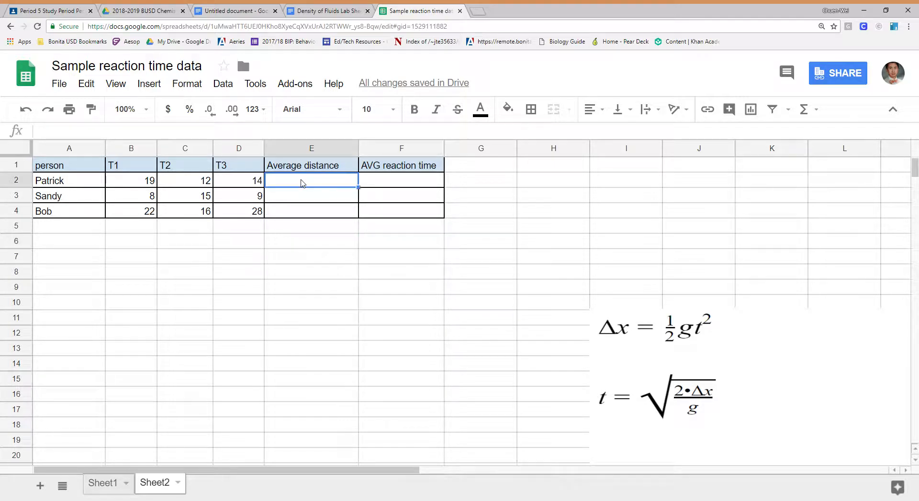
{"action": "left_click", "coordinate": [348, 165]}
{"action": "left_click", "coordinate": [136, 134]}
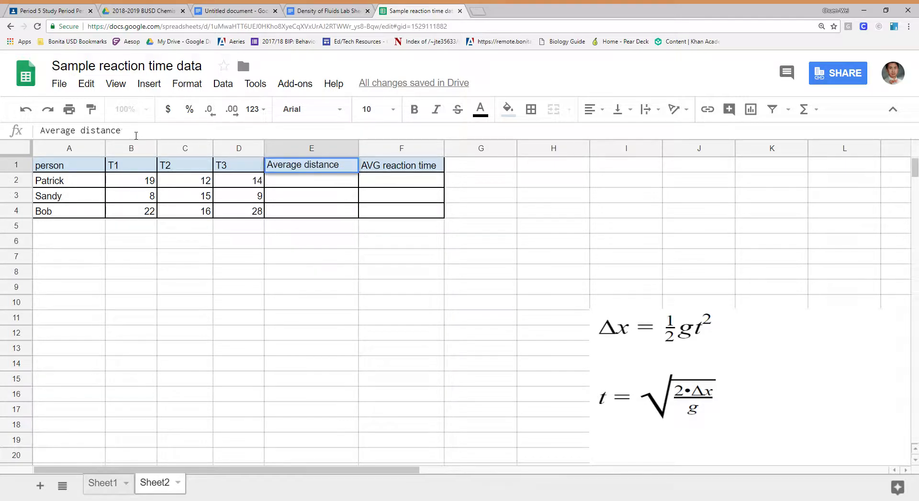
{"action": "type", "text": "(m)"}
- Add the unit (cm) to the T1, T2 and T3 headers in B1, C1 and D1
{"action": "left_click", "coordinate": [136, 167]}
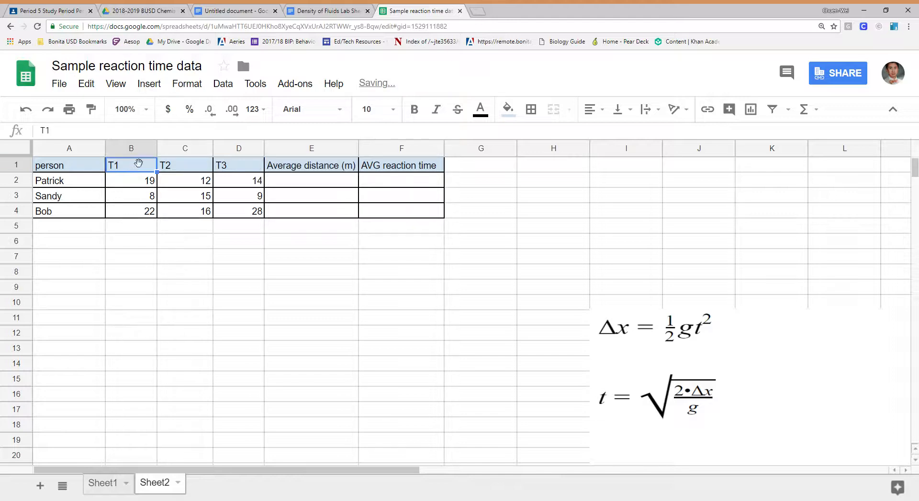
{"action": "left_click", "coordinate": [120, 138]}
{"action": "type", "text": "(cm"}
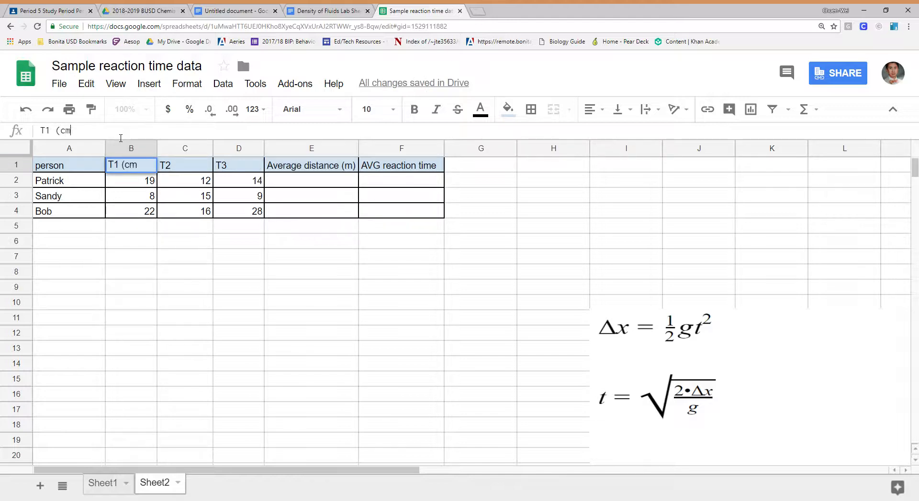
{"action": "type", "text": ")"}
{"action": "left_click", "coordinate": [186, 166]}
{"action": "left_click", "coordinate": [99, 135]}
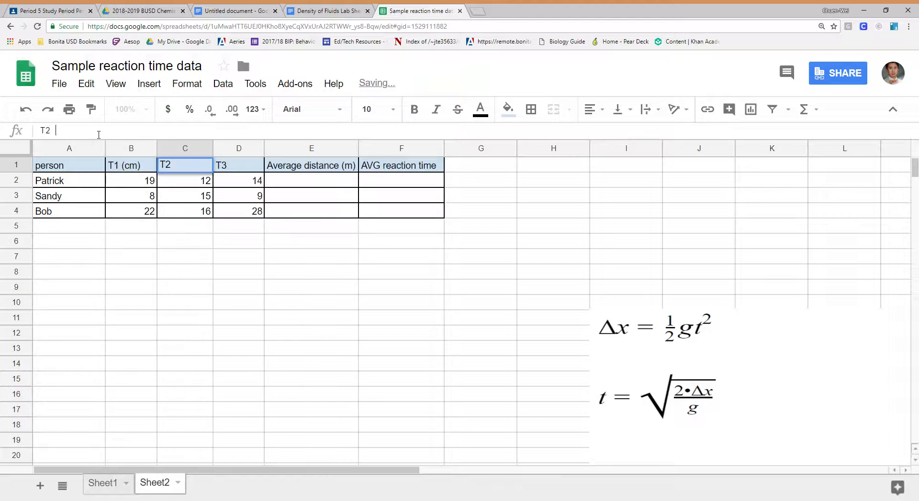
{"action": "type", "text": "(cm)"}
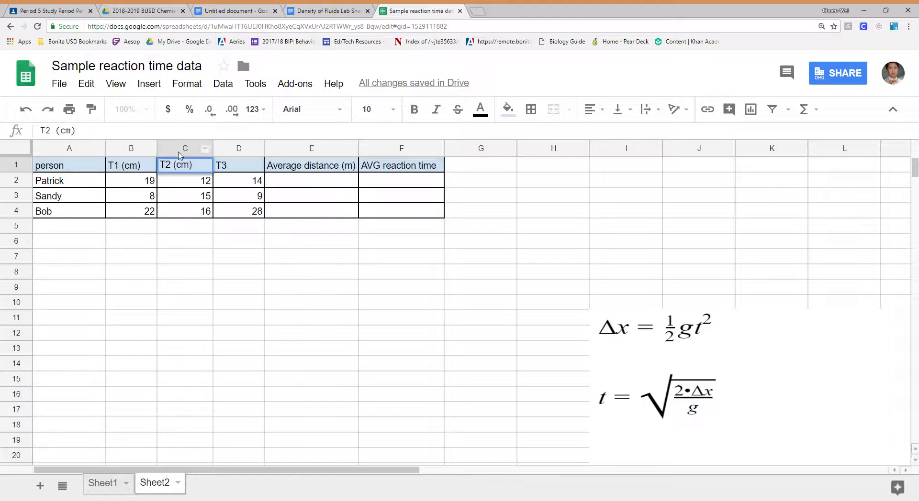
{"action": "left_click", "coordinate": [239, 165]}
{"action": "left_click", "coordinate": [160, 135]}
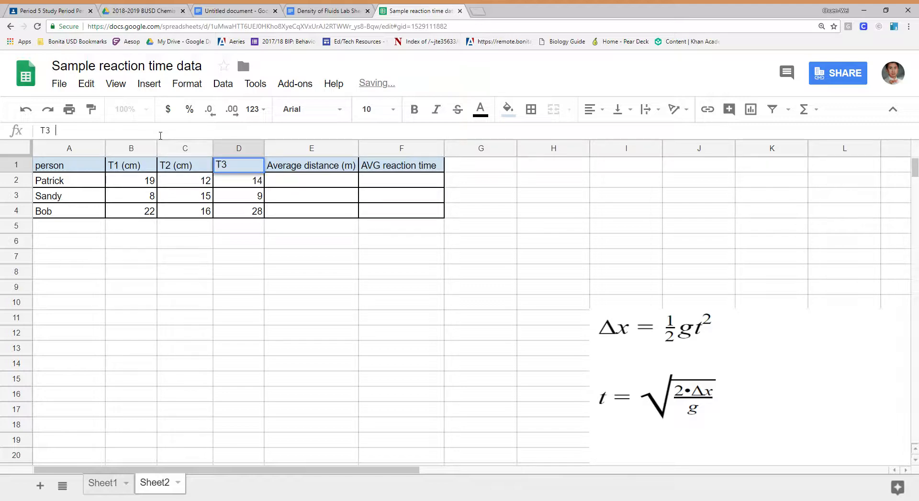
{"action": "type", "text": "(cm)"}
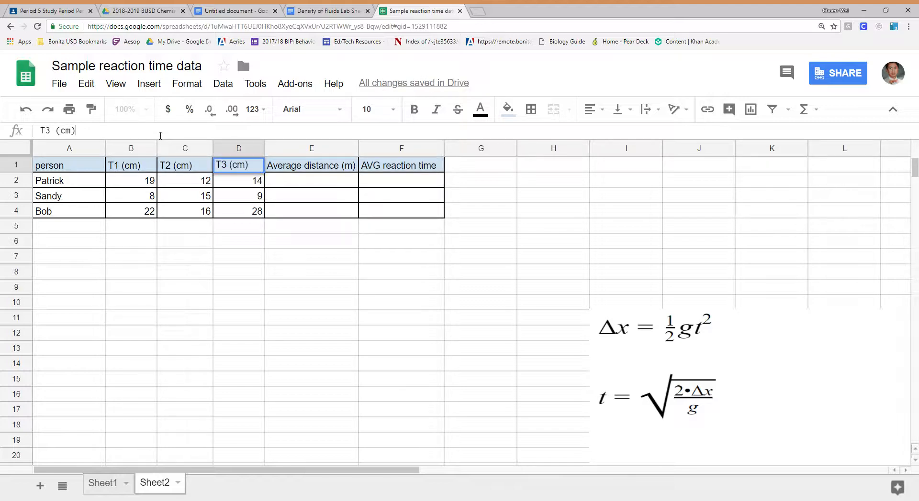
- Begin an AVERAGE formula in E2 with =average( for the first person's average distance
{"action": "left_click", "coordinate": [332, 184]}
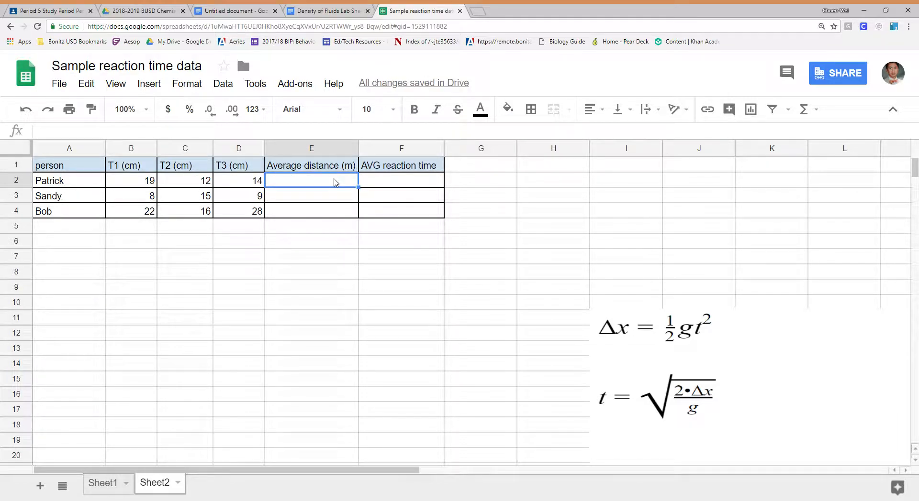
{"action": "type", "text": "="}
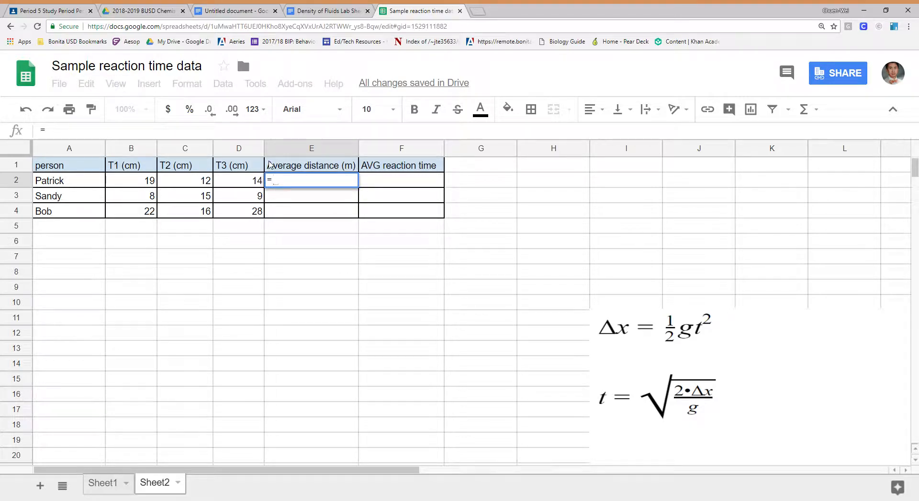
{"action": "type", "text": "avera"}
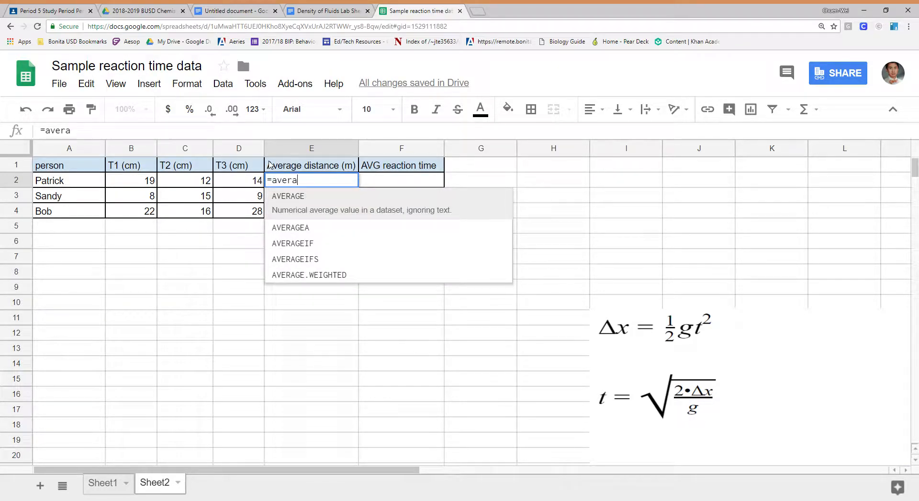
{"action": "type", "text": "ge"}
{"action": "type", "text": "("}
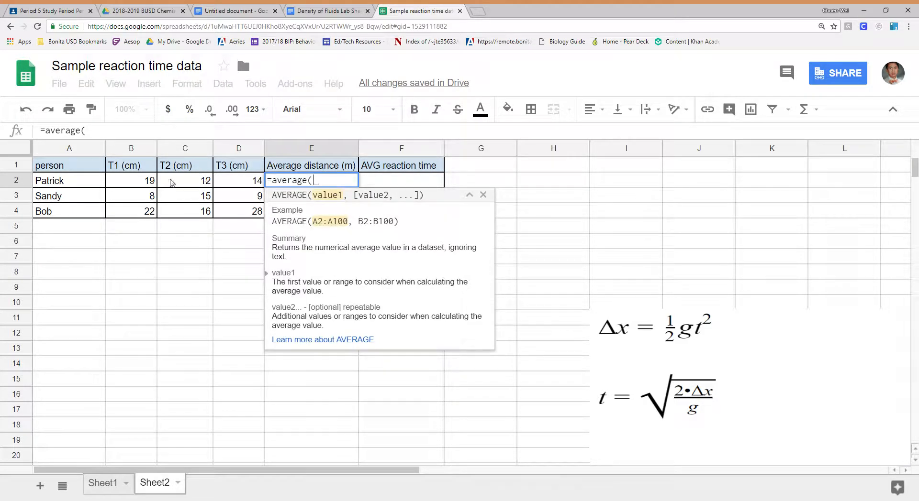
{"action": "left_click_drag", "start_coordinate": [144, 184], "coordinate": [250, 186]}
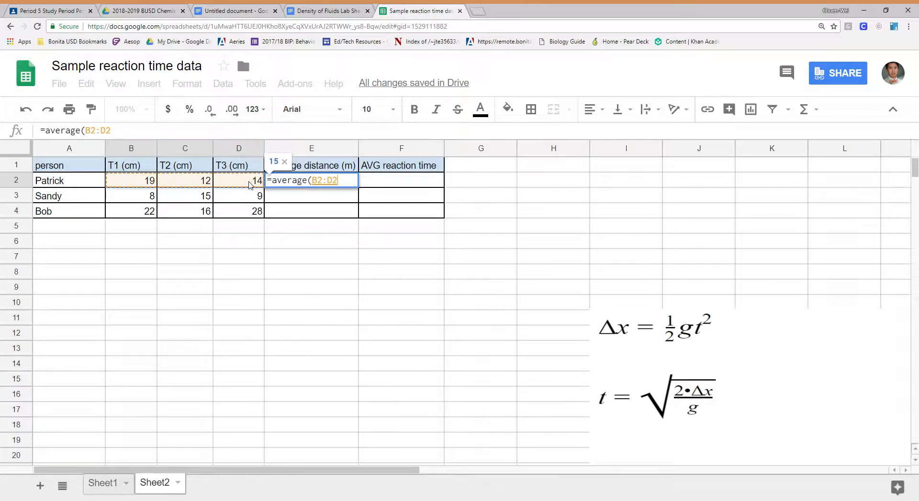
{"action": "left_click", "coordinate": [124, 131]}
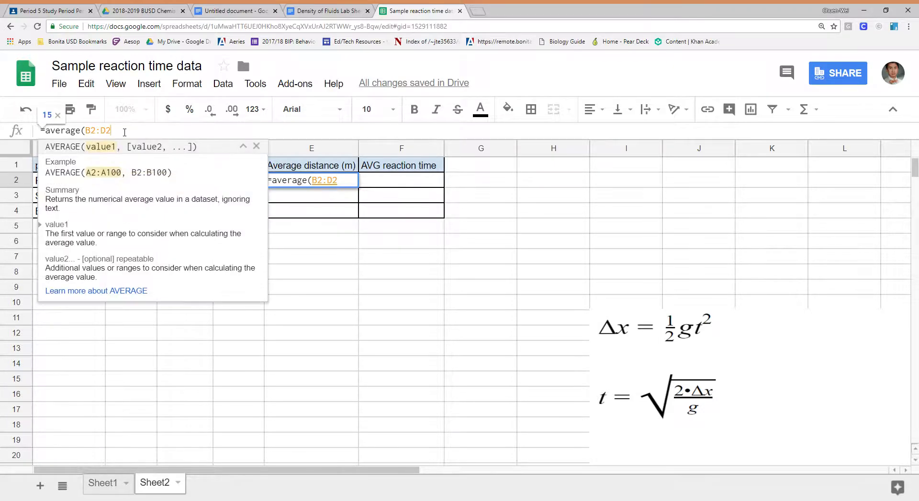
{"action": "key", "text": "BackSpace"}
{"action": "key", "text": "BackSpace"}
{"action": "key", "text": "BackSpace"}
{"action": "key", "text": "BackSpace"}
{"action": "key", "text": "BackSpace"}
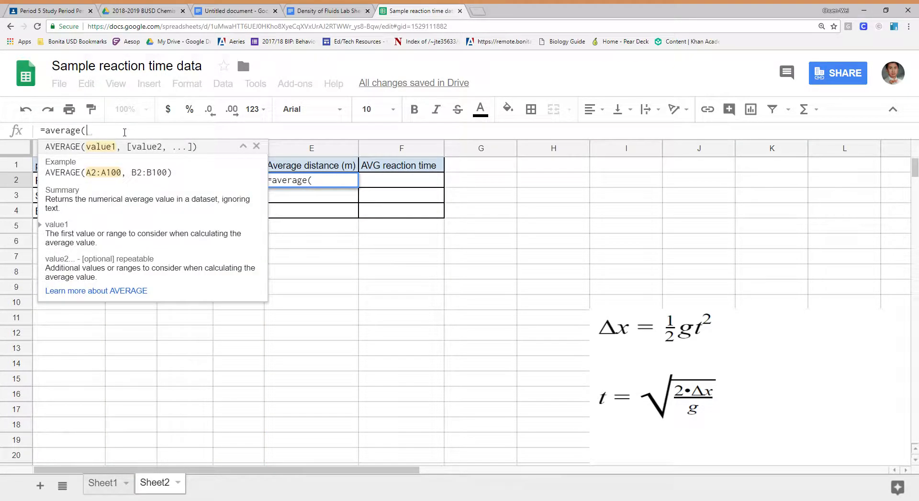
- Complete the AVERAGE formula in E2 with the range b2:d2, giving =average(b2:d2)
{"action": "type", "text": "b2:"}
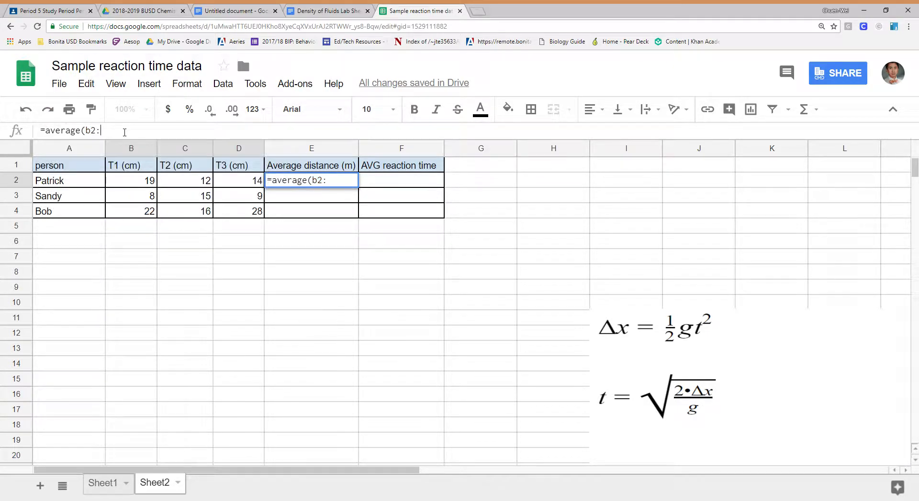
{"action": "type", "text": "d2"}
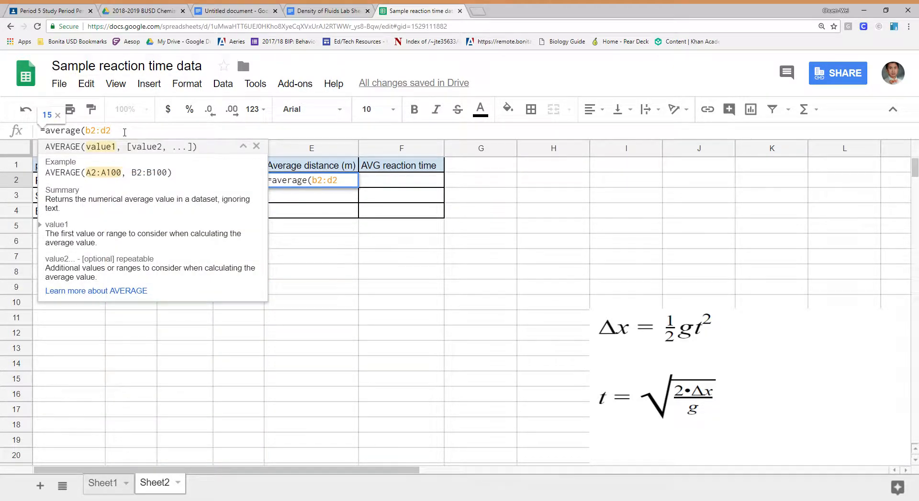
{"action": "left_click", "coordinate": [349, 183]}
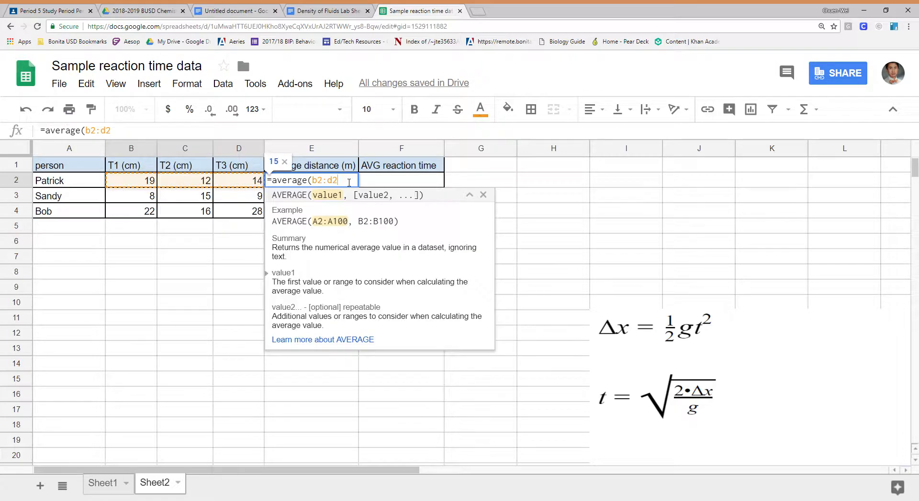
{"action": "type", "text": ")"}
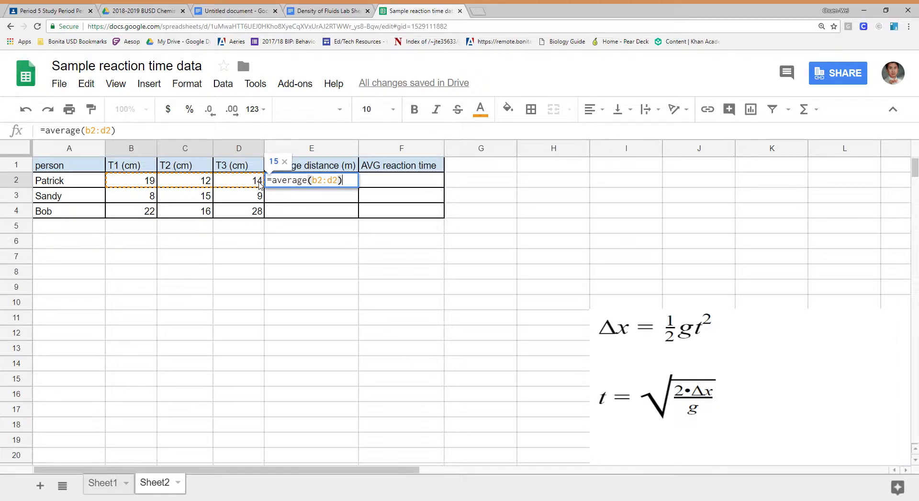
{"action": "key", "text": "Return"}
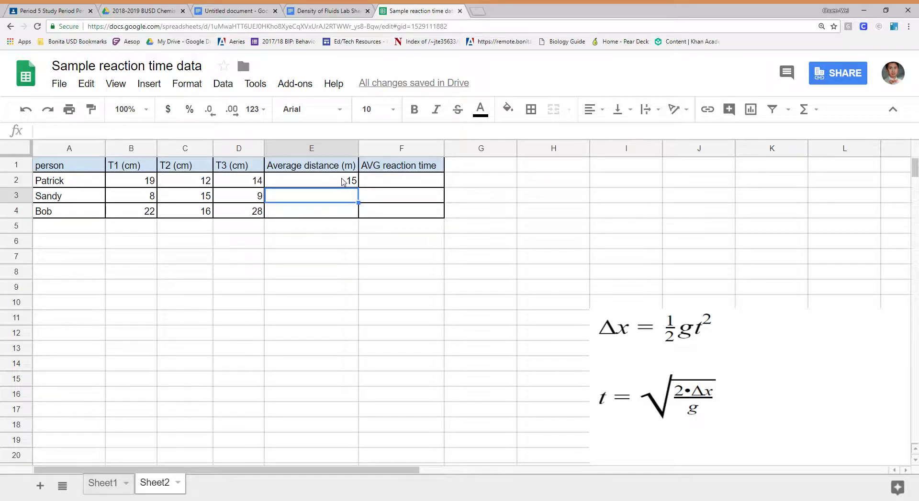
- Enclose the average in E2 in an outer pair of parentheses and append 100 to the formula
{"action": "left_click", "coordinate": [343, 182]}
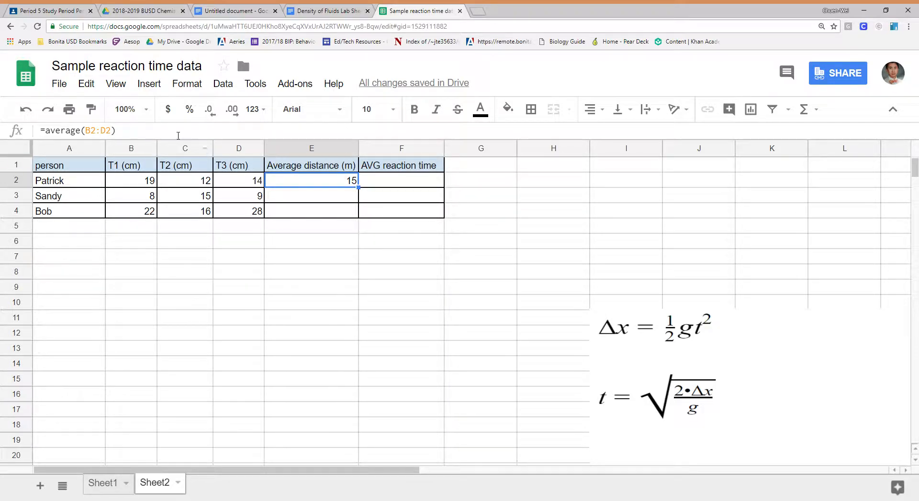
{"action": "left_click", "coordinate": [140, 134]}
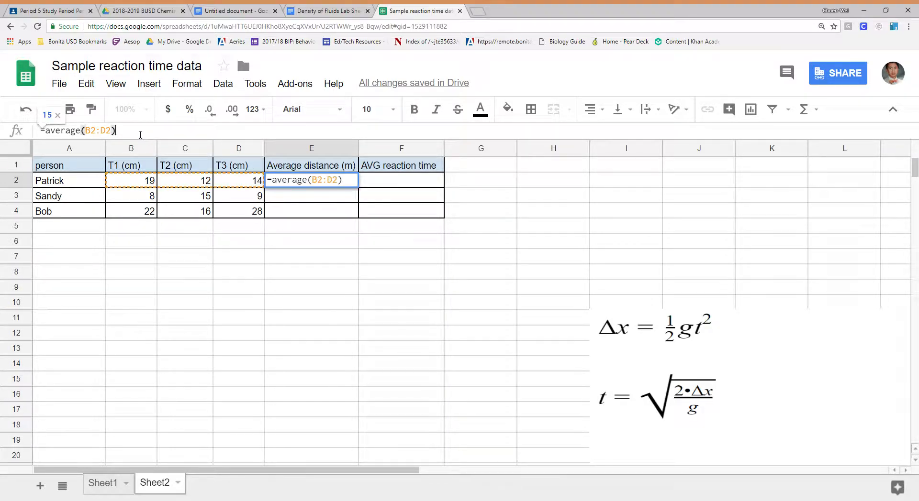
{"action": "type", "text": ")"}
{"action": "left_click", "coordinate": [53, 135]}
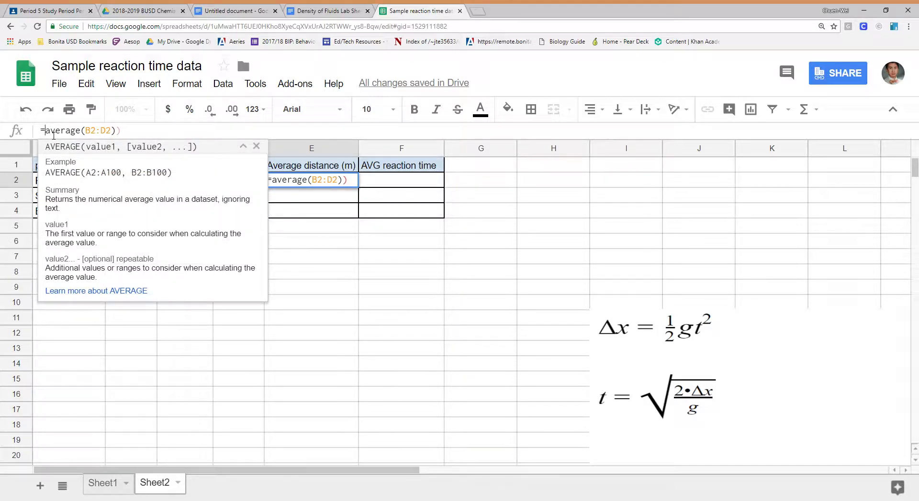
{"action": "type", "text": "("}
{"action": "left_click", "coordinate": [144, 133]}
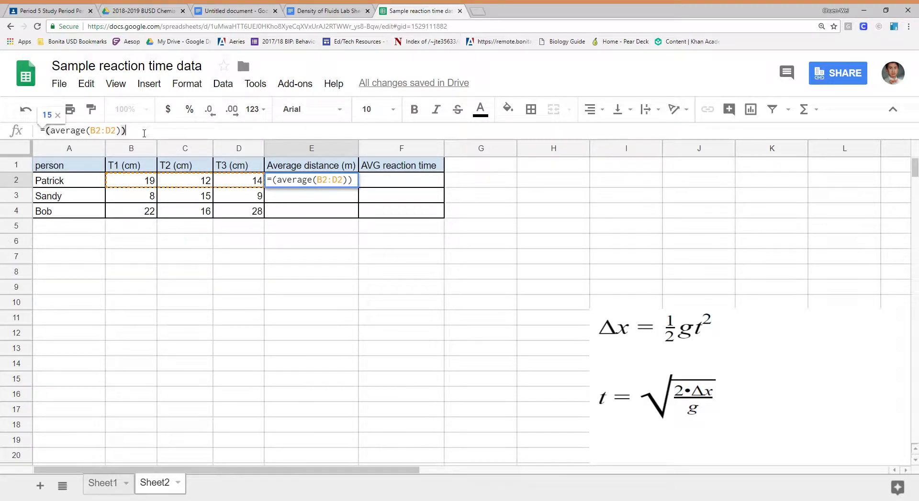
{"action": "type", "text": "100"}
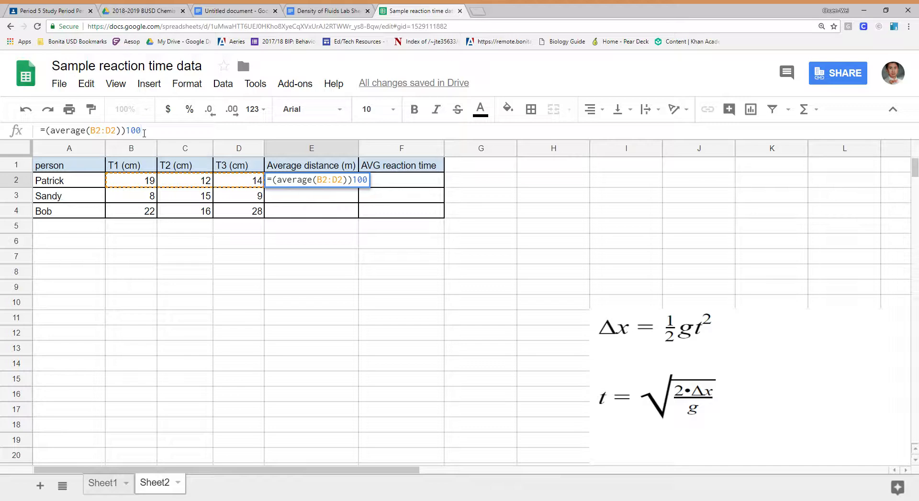
{"action": "key", "text": "Return"}
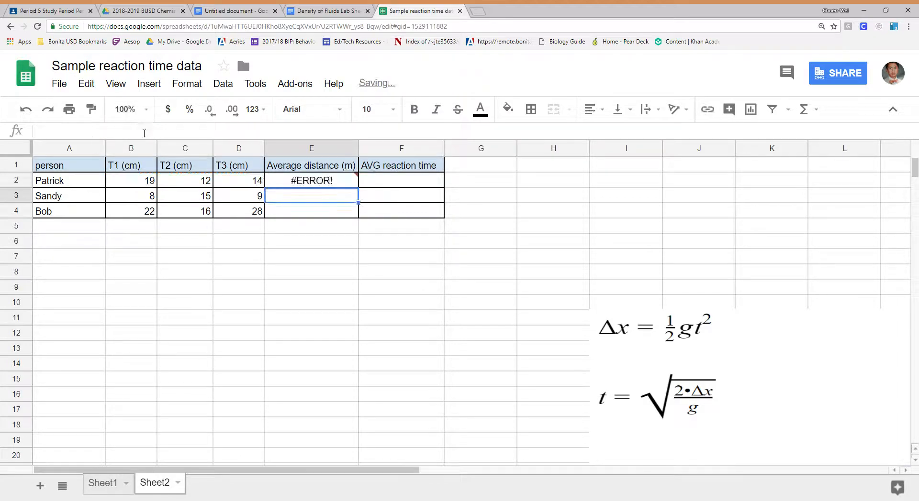
- Insert a division sign before 100 in E2 so the formula reads =(average(B2:D2))/100
{"action": "key", "text": "Up"}
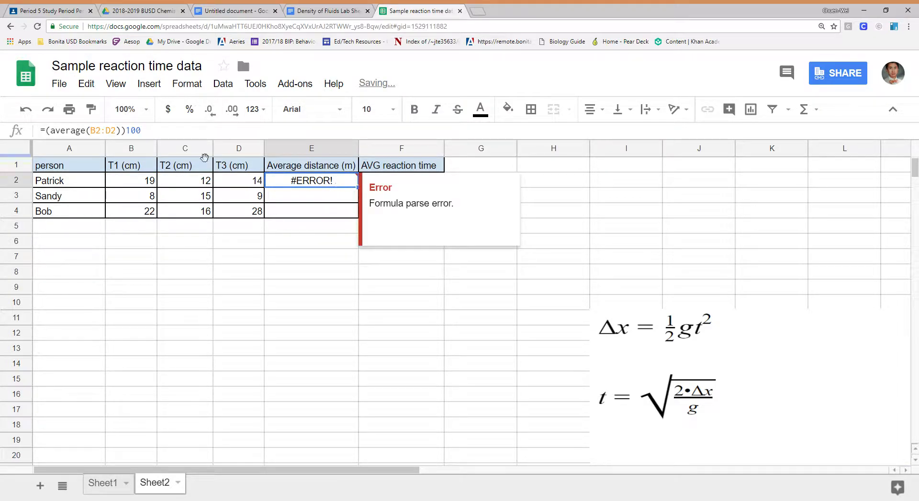
{"action": "left_click", "coordinate": [155, 134]}
{"action": "key", "text": "Left"}
{"action": "key", "text": "Left"}
{"action": "key", "text": "Left"}
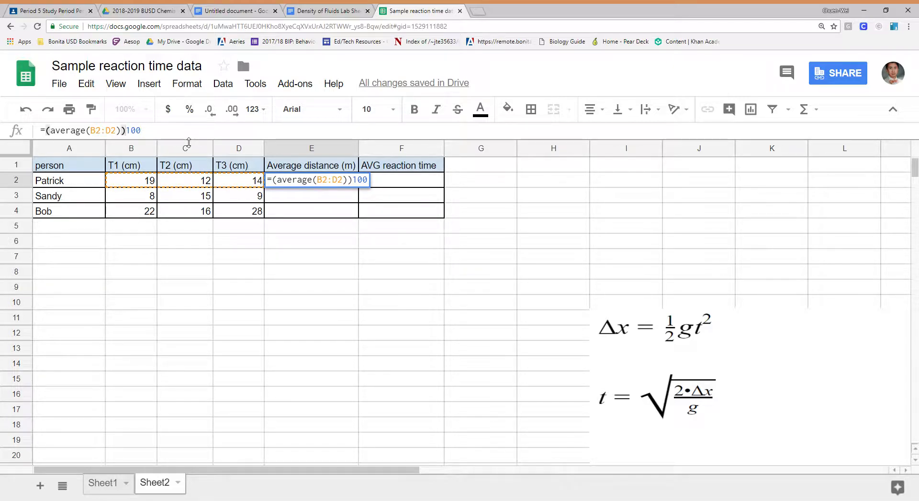
{"action": "key", "text": "BackSpace"}
{"action": "type", "text": "/"}
{"action": "key", "text": "Return"}
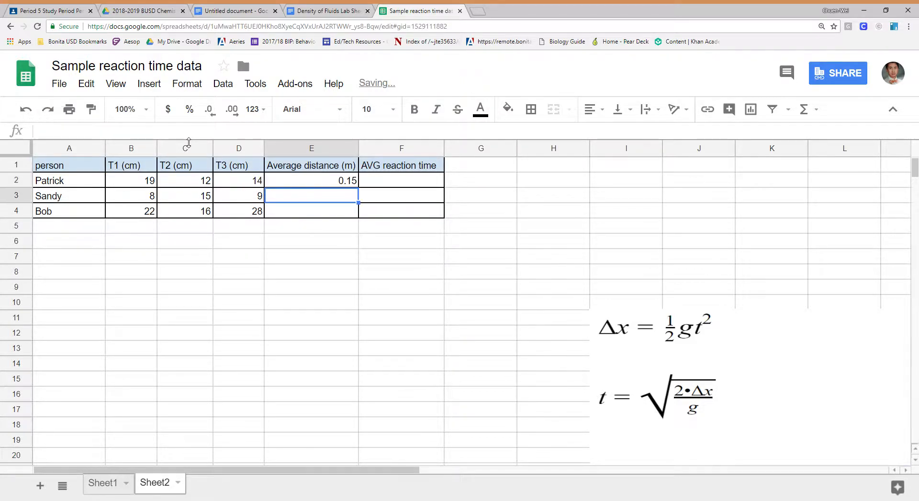
- Try filling the average distance formula from E2 down to E4 twice, undoing the fill each time
{"action": "left_click", "coordinate": [354, 185]}
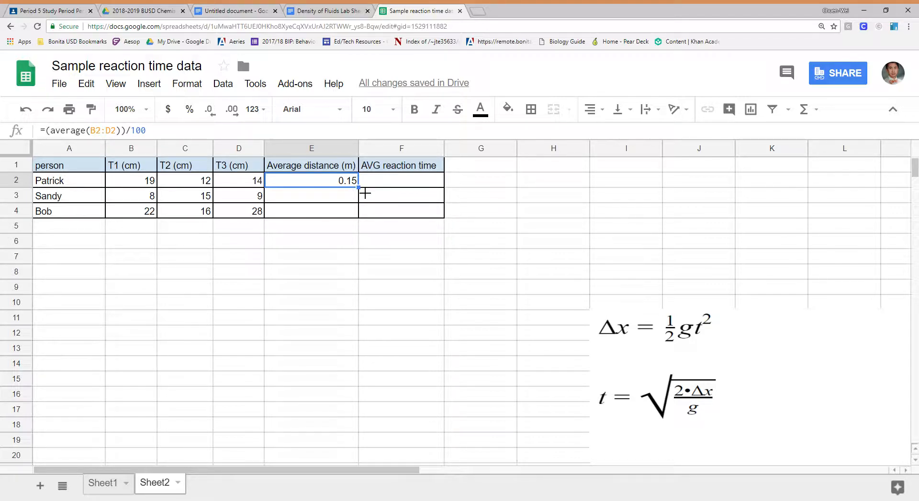
{"action": "left_click_drag", "start_coordinate": [365, 194], "coordinate": [363, 221]}
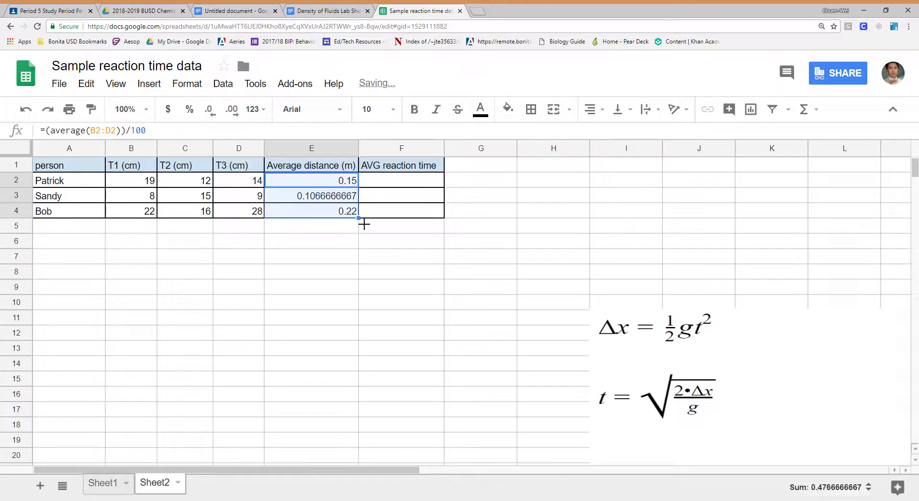
{"action": "key", "text": "ctrl+z"}
{"action": "left_click", "coordinate": [397, 249]}
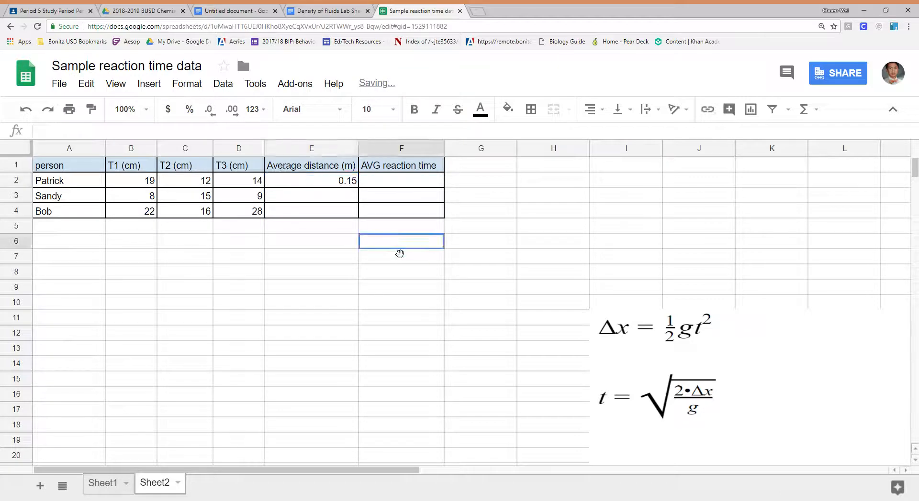
{"action": "left_click", "coordinate": [338, 184]}
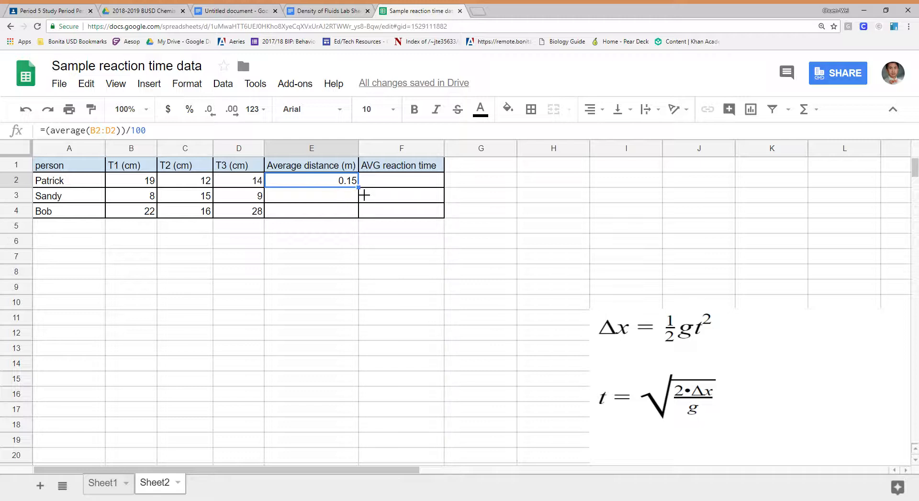
{"action": "left_click_drag", "start_coordinate": [364, 195], "coordinate": [360, 219]}
{"action": "left_click", "coordinate": [374, 241]}
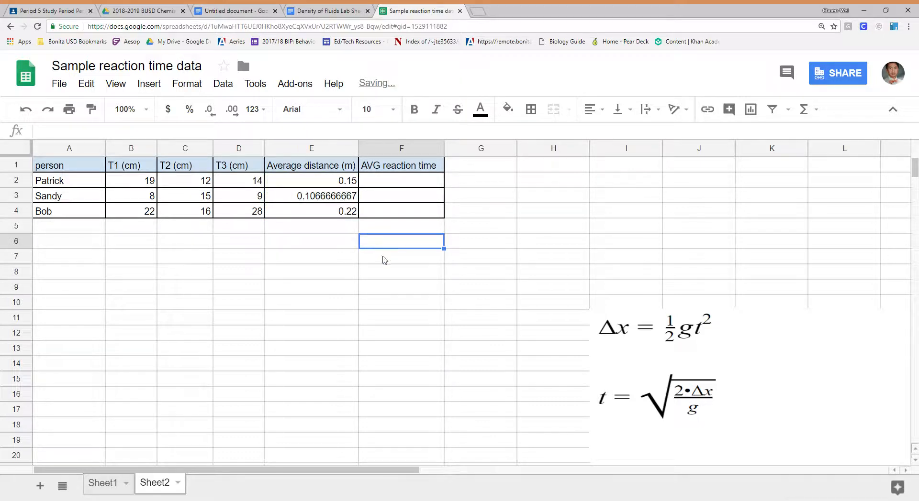
{"action": "left_click", "coordinate": [338, 181]}
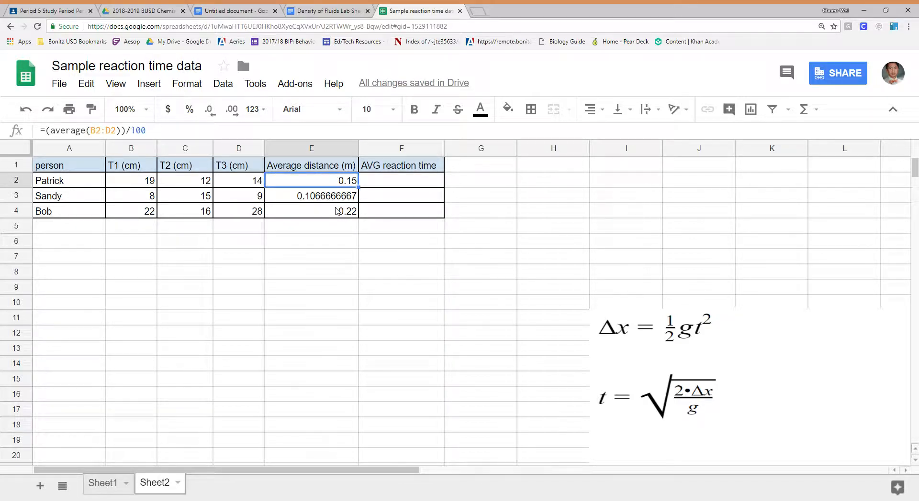
{"action": "left_click", "coordinate": [353, 248]}
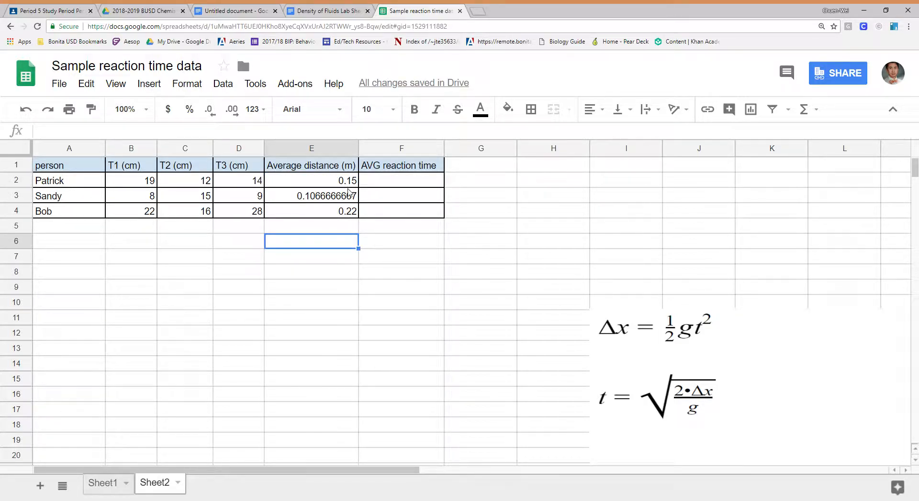
{"action": "key", "text": "ctrl+z"}
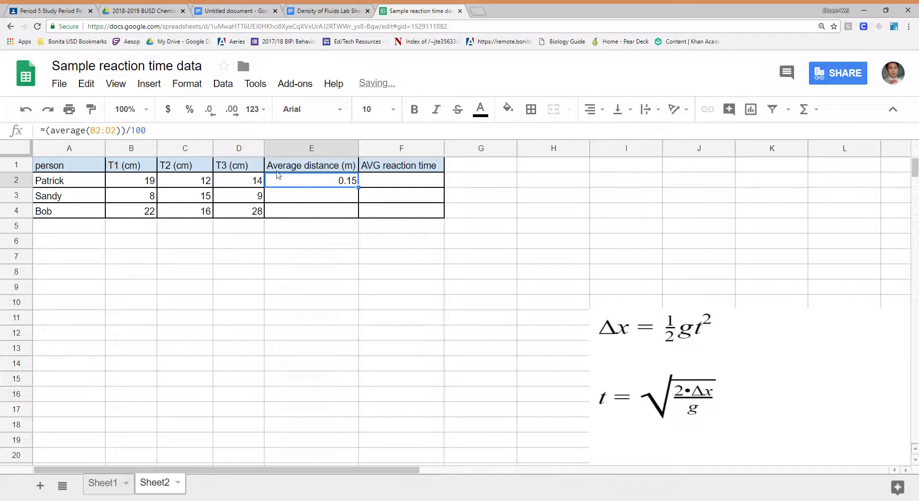
- Copy the average distance formula from E2 and paste it into E3 and E4
{"action": "left_click", "coordinate": [98, 84]}
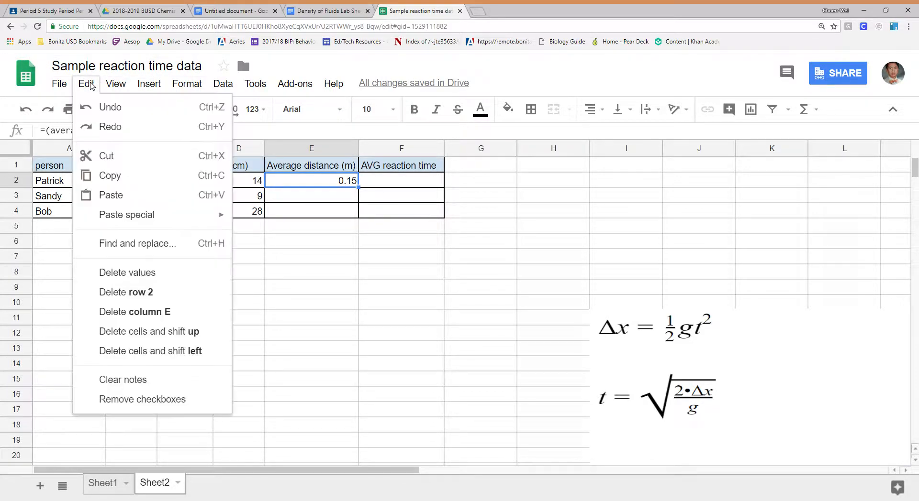
{"action": "left_click", "coordinate": [104, 176]}
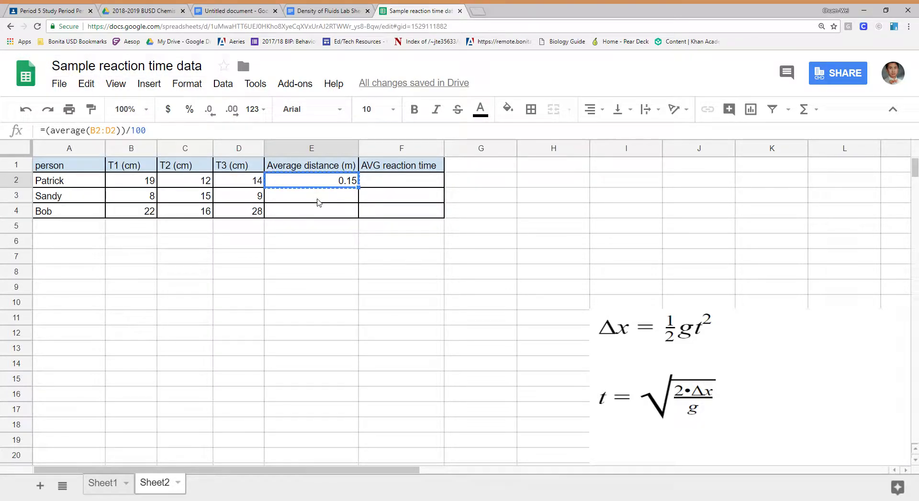
{"action": "left_click_drag", "start_coordinate": [318, 198], "coordinate": [320, 213]}
{"action": "left_click", "coordinate": [89, 84]}
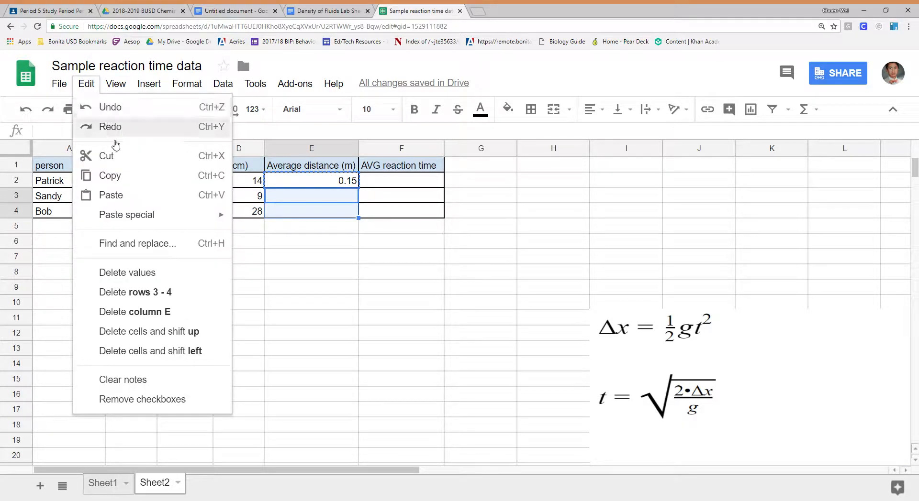
{"action": "left_click", "coordinate": [113, 195]}
{"action": "left_click", "coordinate": [315, 288]}
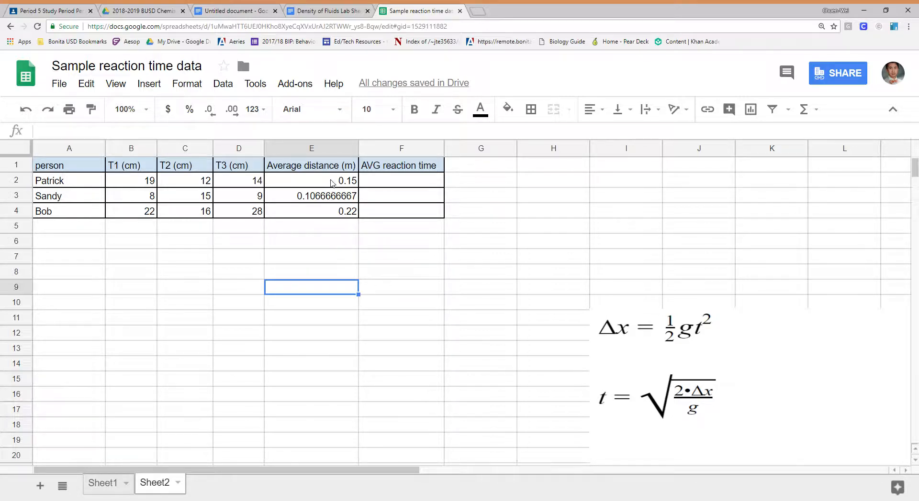
- Apply the Number format to the average distances in E2 through E4
{"action": "left_click_drag", "start_coordinate": [332, 182], "coordinate": [334, 212]}
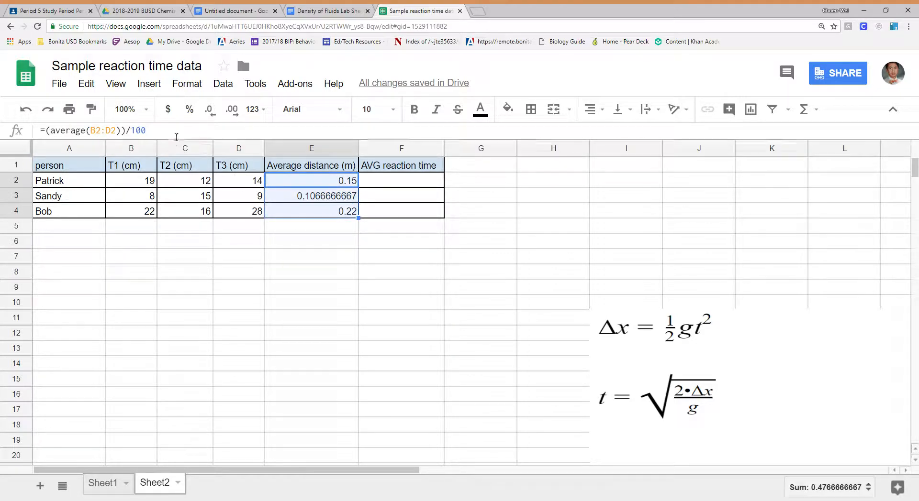
{"action": "left_click", "coordinate": [259, 113]}
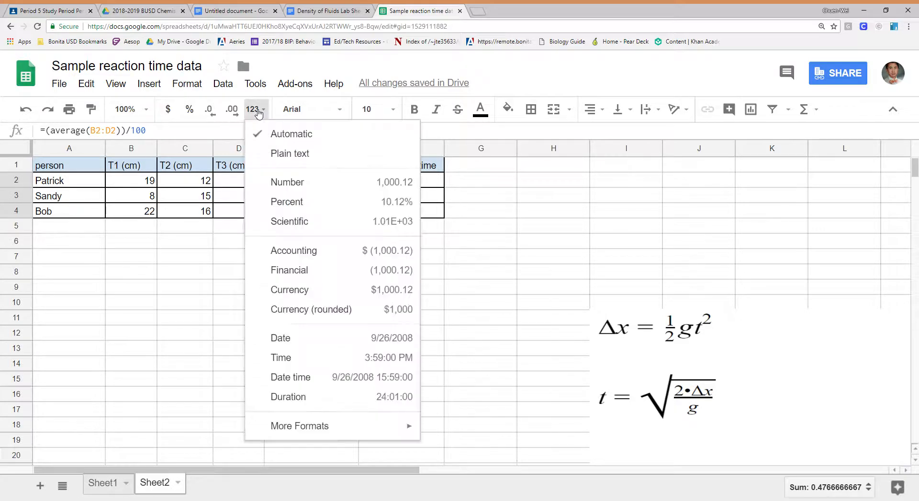
{"action": "left_click", "coordinate": [309, 181]}
{"action": "left_click", "coordinate": [401, 266]}
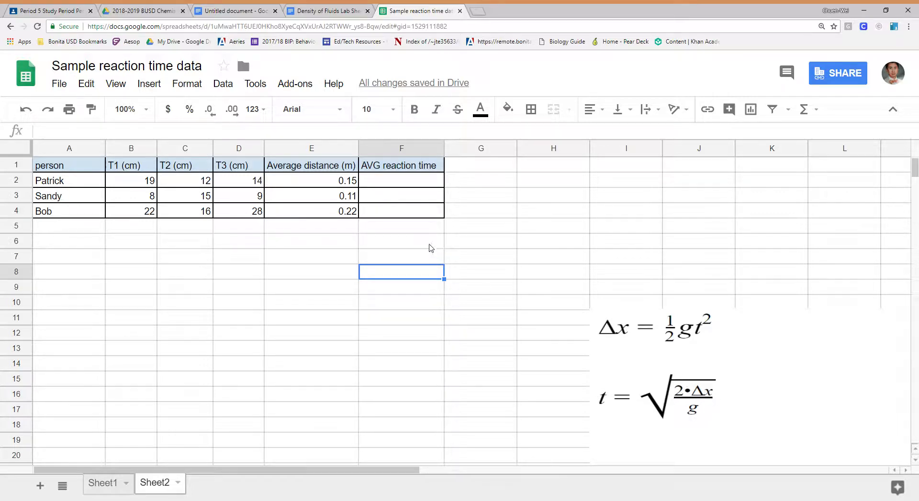
- Enter the formula =sqrt(2*E2/10) in F2 to calculate the first person's average reaction time
{"action": "left_click", "coordinate": [417, 186]}
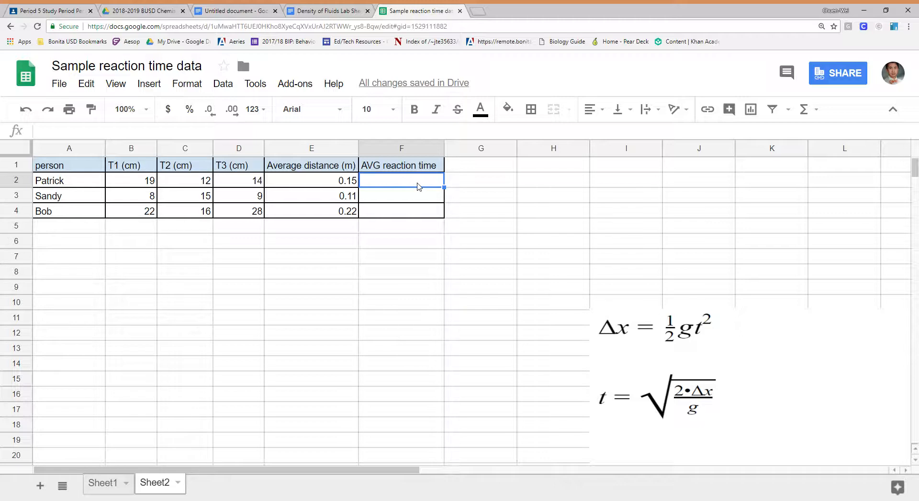
{"action": "type", "text": "="}
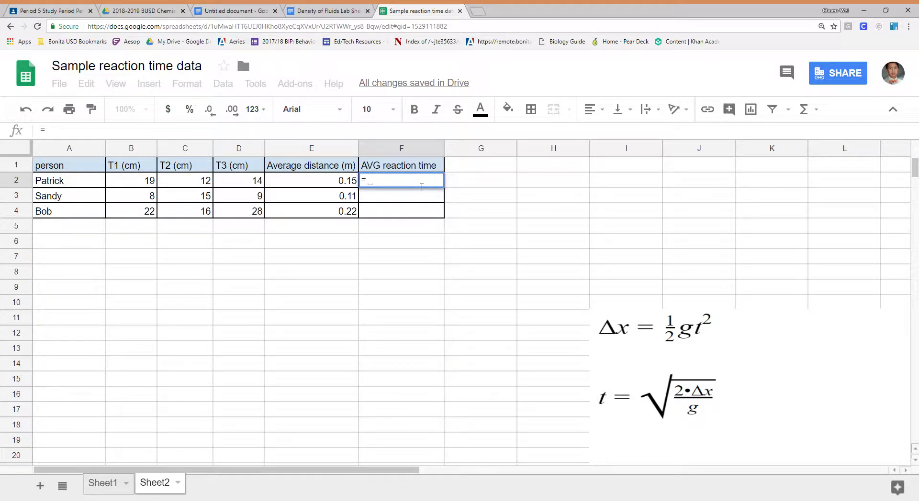
{"action": "type", "text": "sqrt"}
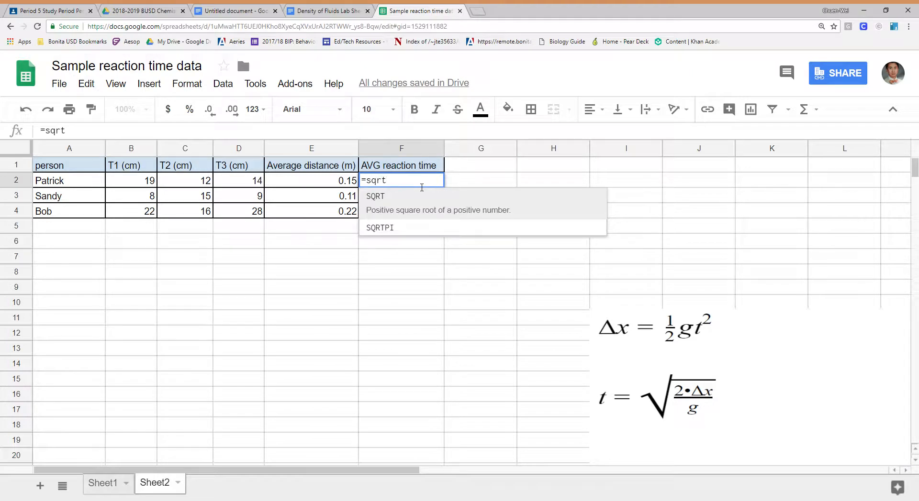
{"action": "type", "text": "("}
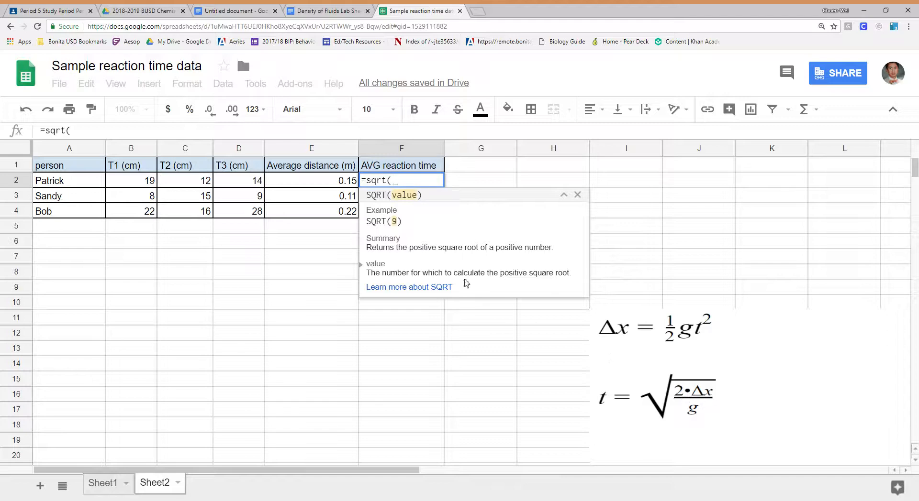
{"action": "type", "text": "2"}
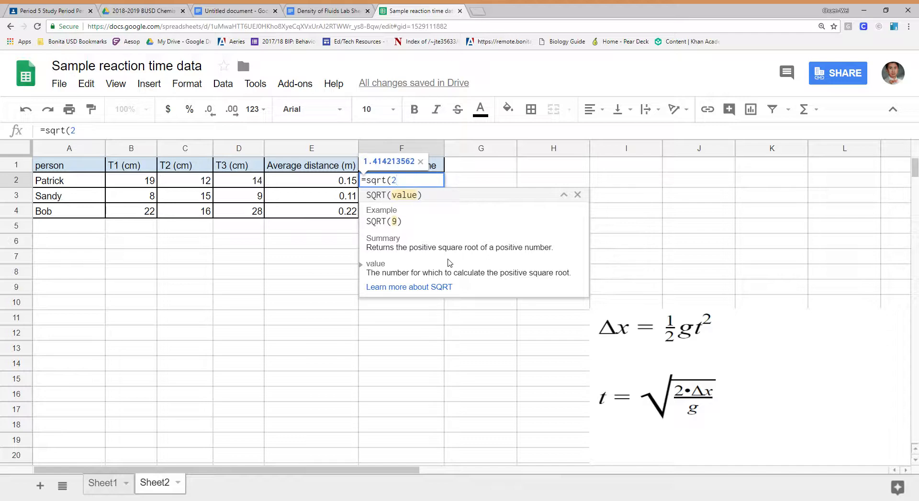
{"action": "type", "text": "*"}
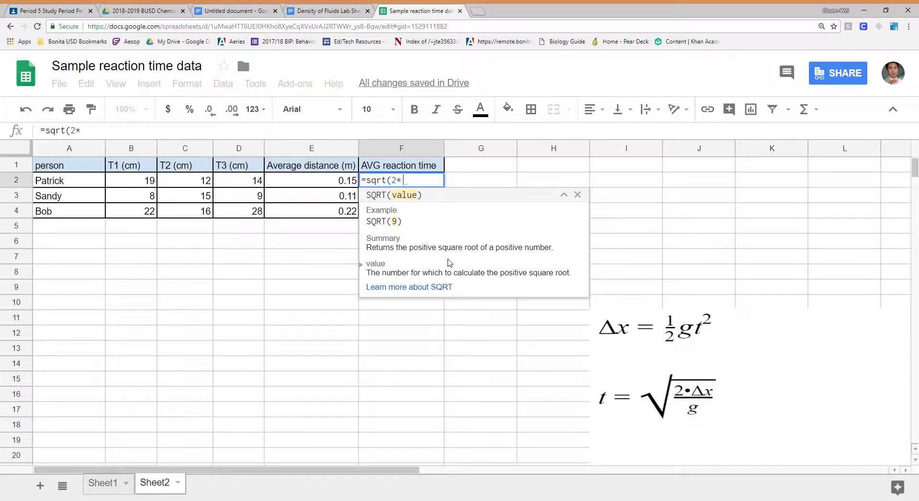
{"action": "left_click", "coordinate": [322, 185]}
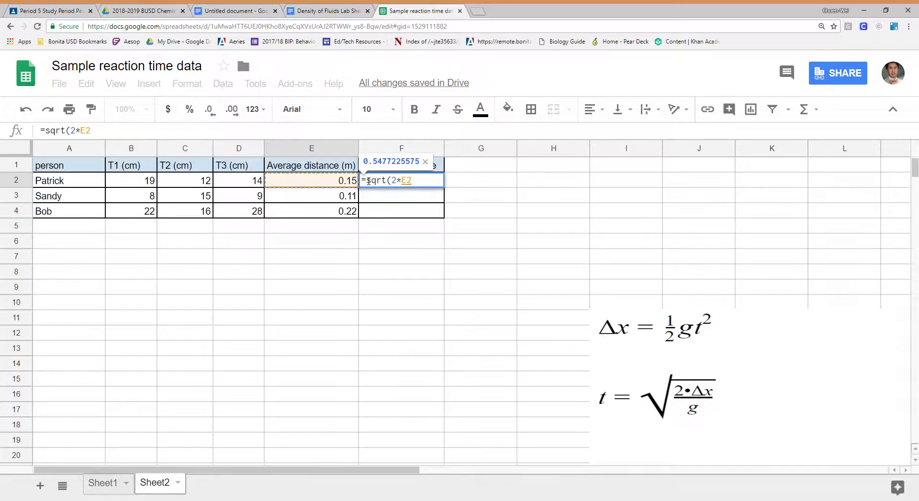
{"action": "type", "text": "/"}
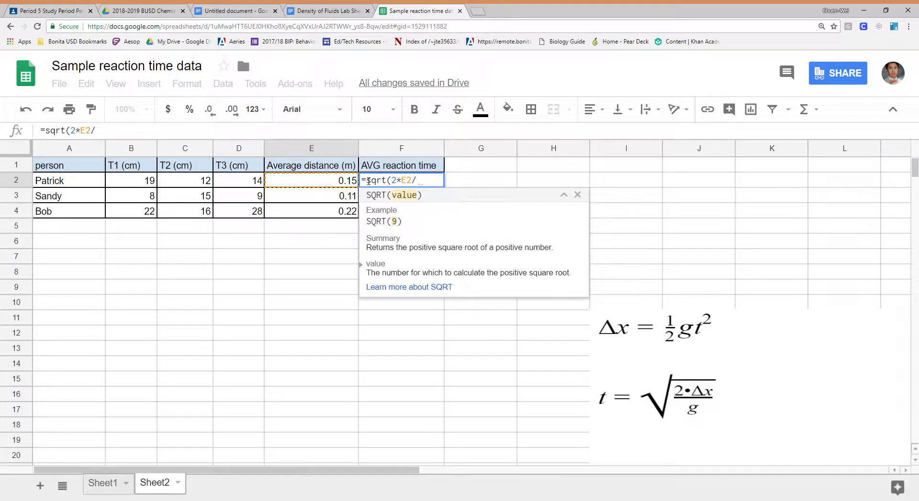
{"action": "type", "text": "10"}
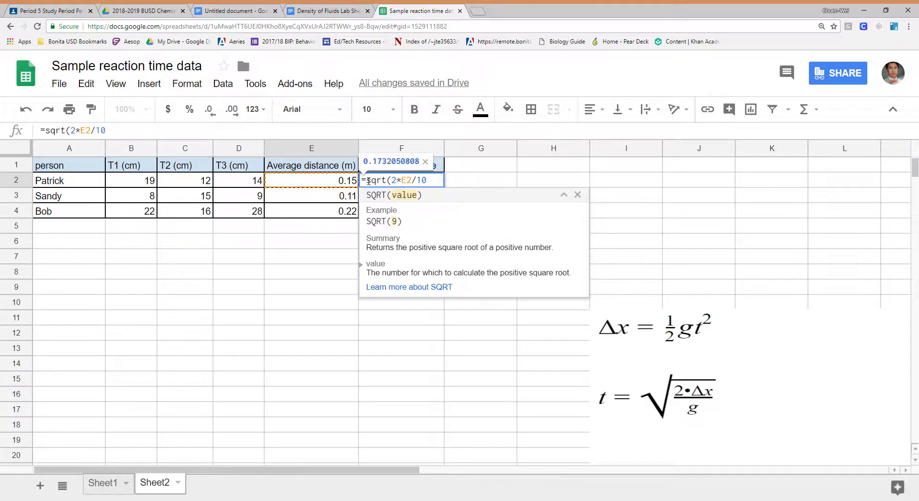
{"action": "type", "text": ")"}
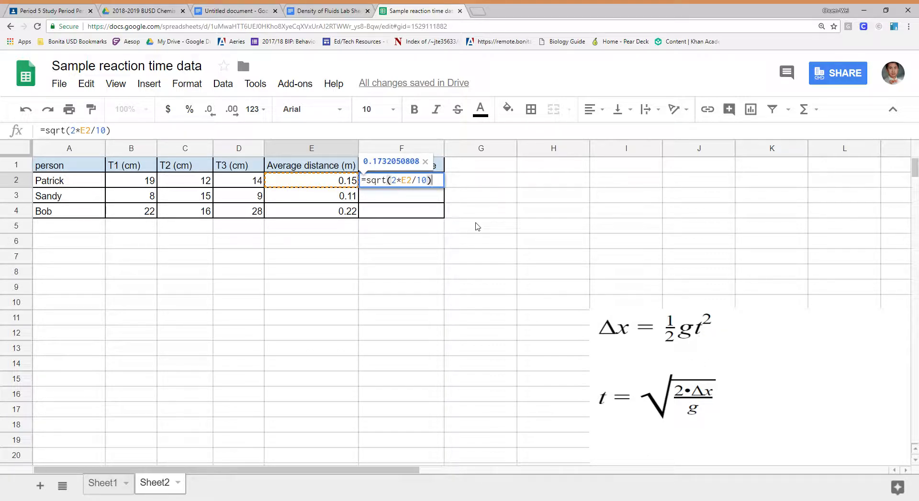
{"action": "key", "text": "Return"}
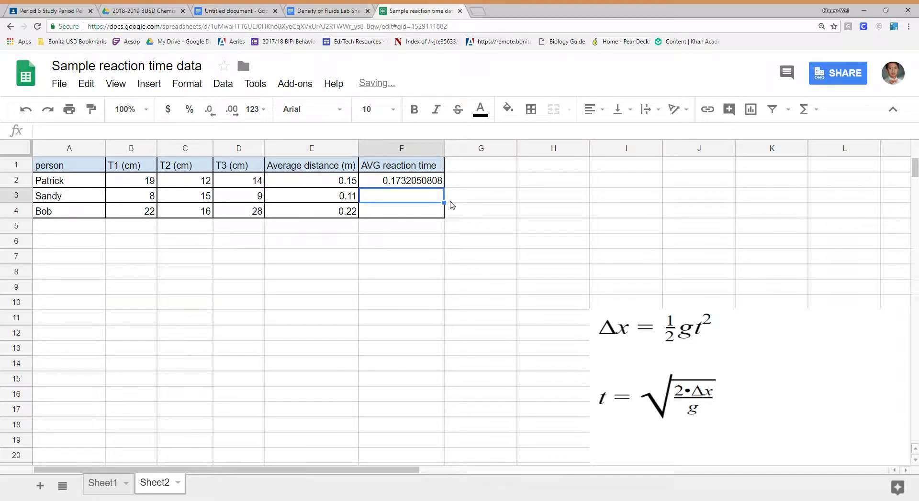
- Add the unit (s) to the header in F1 so it reads AVG reaction time (s)
{"action": "left_click", "coordinate": [430, 186]}
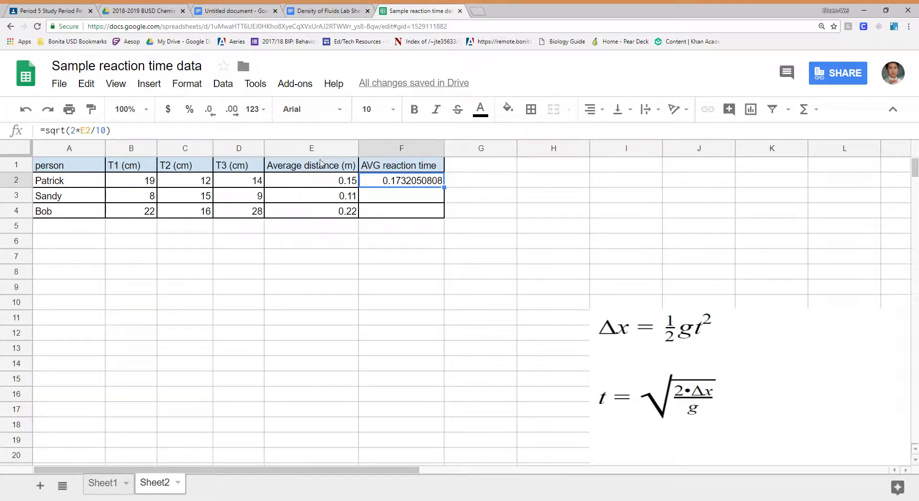
{"action": "key", "text": "Up"}
{"action": "left_click", "coordinate": [191, 132]}
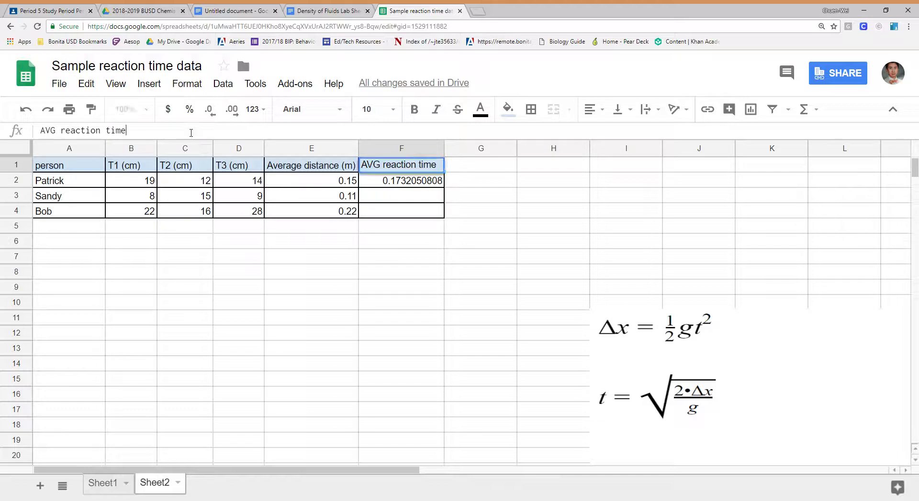
{"action": "type", "text": "(s)"}
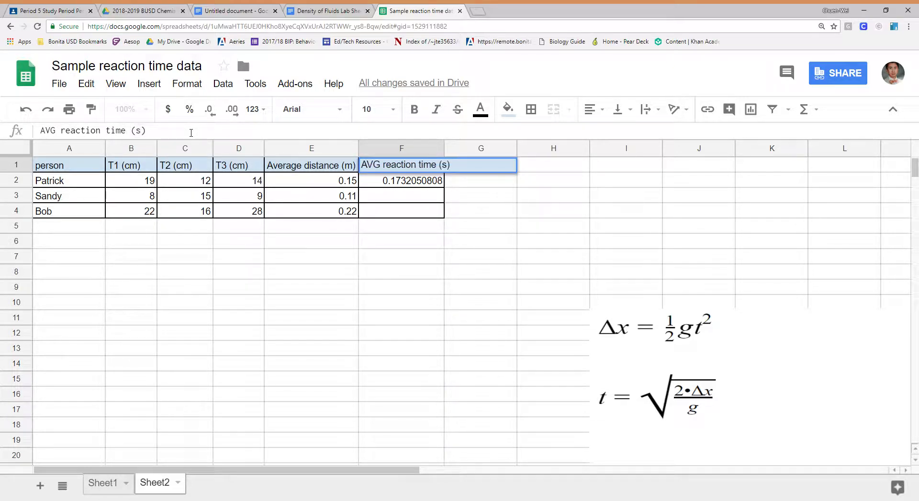
{"action": "key", "text": "Return"}
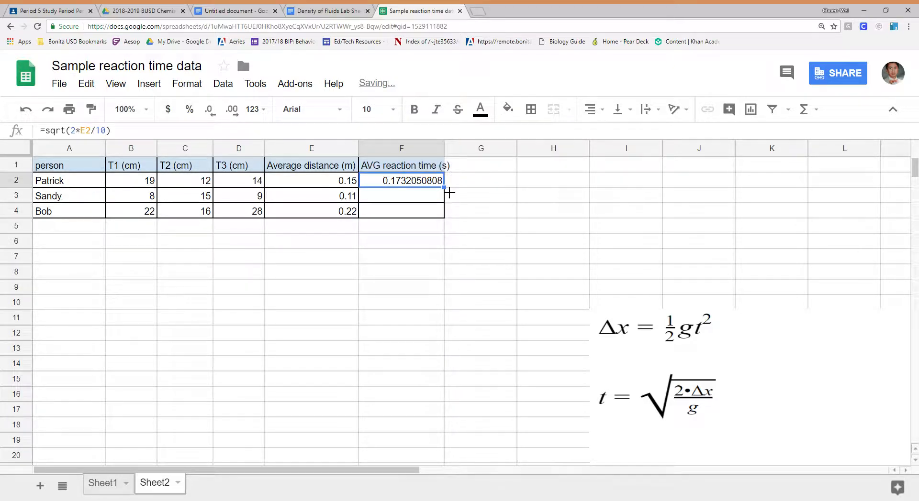
- Fill the reaction time formula from F2 down through F4
{"action": "left_click_drag", "start_coordinate": [445, 188], "coordinate": [443, 218]}
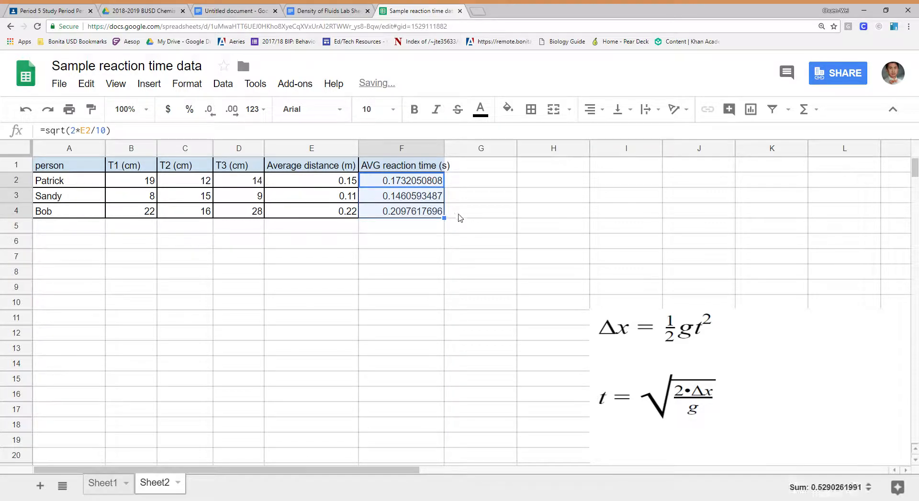
{"action": "left_click", "coordinate": [472, 226]}
- Apply the Number format to the reaction times in F2 through F4 and widen column F to fit its header
{"action": "left_click_drag", "start_coordinate": [435, 182], "coordinate": [431, 213]}
{"action": "left_click", "coordinate": [256, 113]}
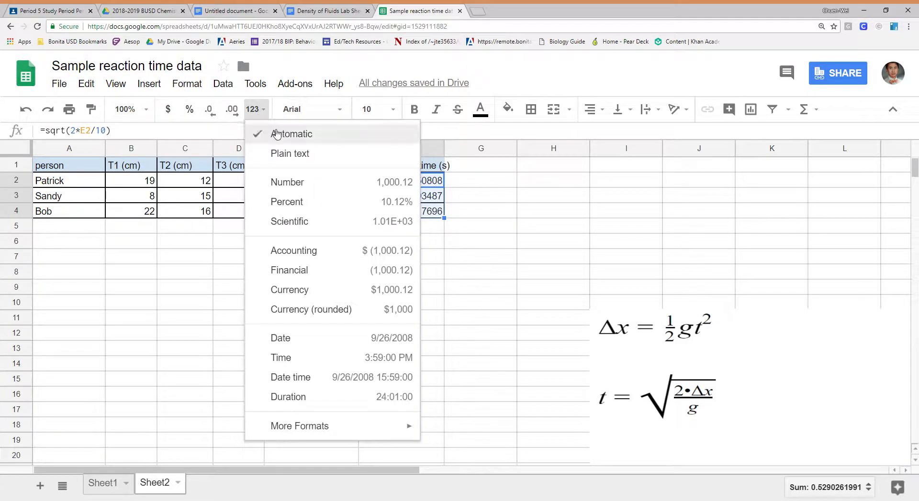
{"action": "left_click", "coordinate": [308, 187]}
{"action": "left_click", "coordinate": [485, 245]}
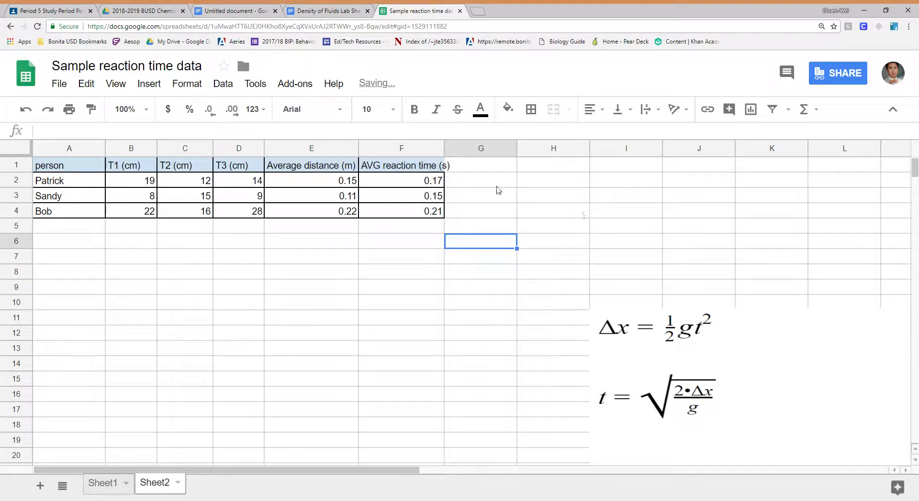
{"action": "left_click_drag", "start_coordinate": [445, 148], "coordinate": [460, 148]}
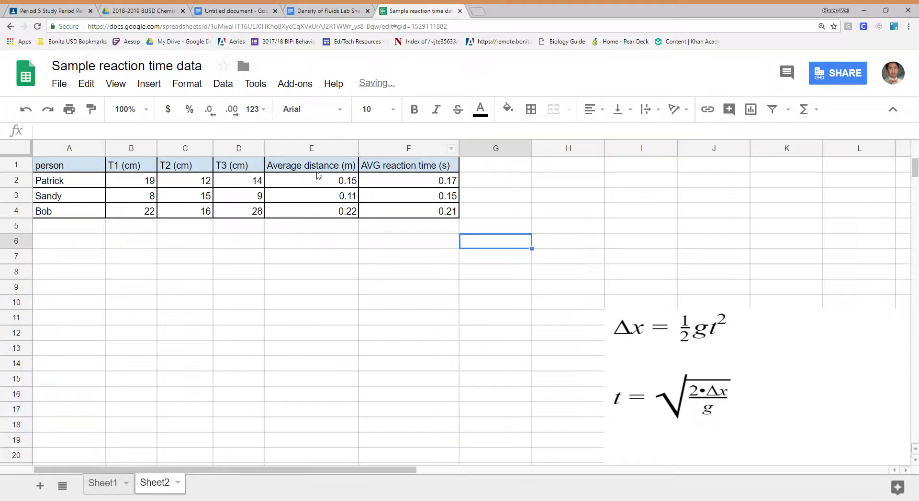
{"action": "left_click", "coordinate": [66, 184]}
{"action": "left_click", "coordinate": [71, 197]}
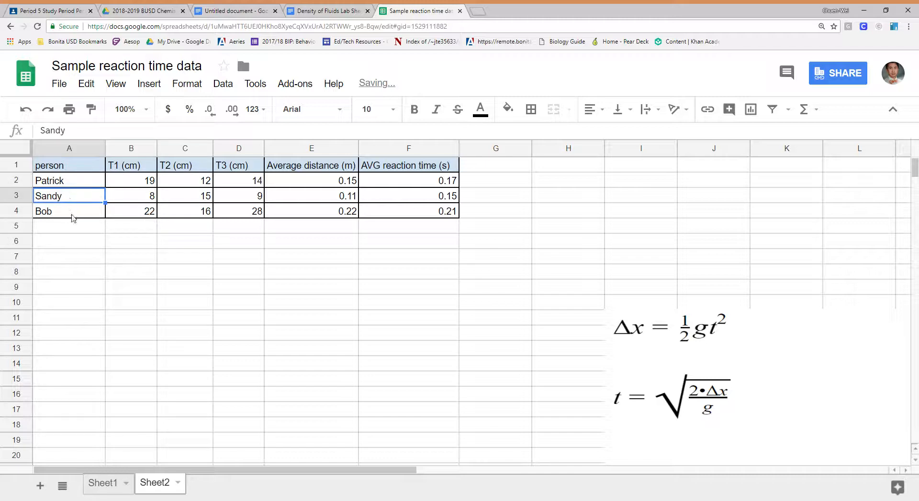
{"action": "left_click", "coordinate": [74, 214]}
{"action": "left_click", "coordinate": [410, 184]}
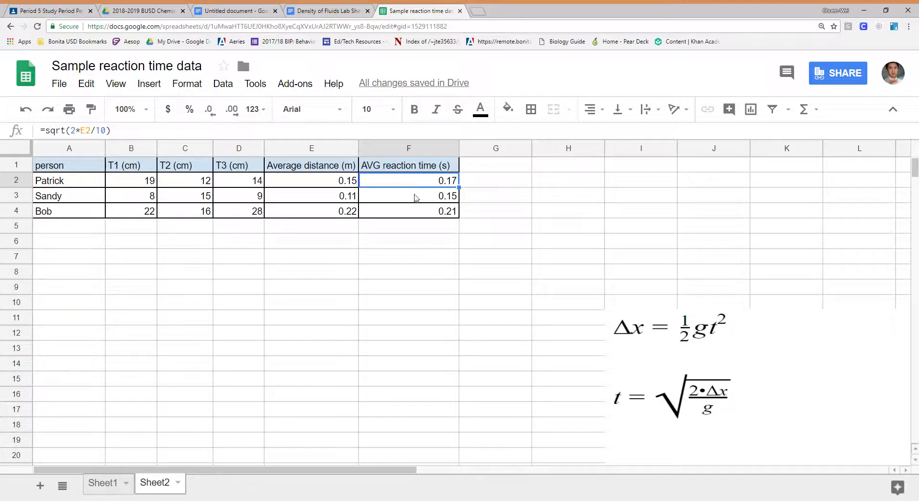
{"action": "left_click", "coordinate": [417, 198]}
{"action": "left_click", "coordinate": [424, 213]}
- Fill the average reaction time cells F2 through F4 with a light yellow background
{"action": "left_click_drag", "start_coordinate": [428, 182], "coordinate": [431, 213]}
{"action": "left_click", "coordinate": [508, 109]}
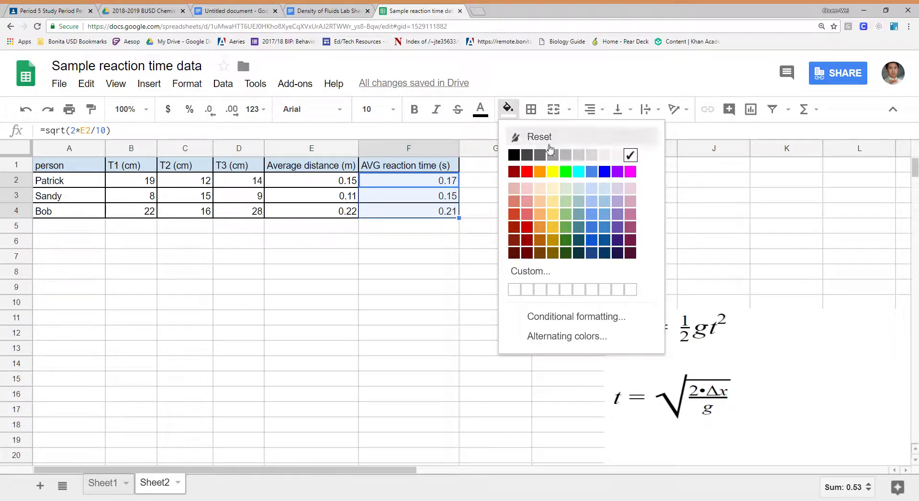
{"action": "left_click", "coordinate": [555, 188]}
{"action": "left_click", "coordinate": [457, 276]}
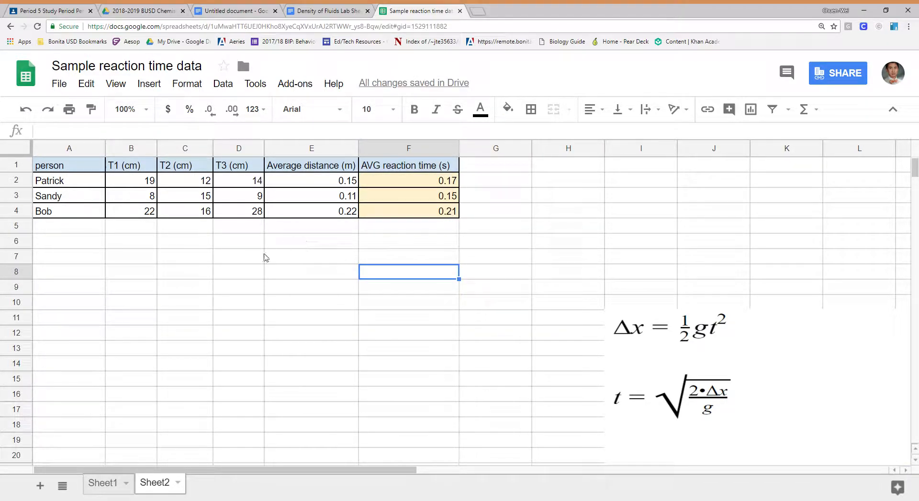
- Try inserting a chart of the whole table A1:F4 and delete it
{"action": "left_click_drag", "start_coordinate": [76, 165], "coordinate": [429, 215]}
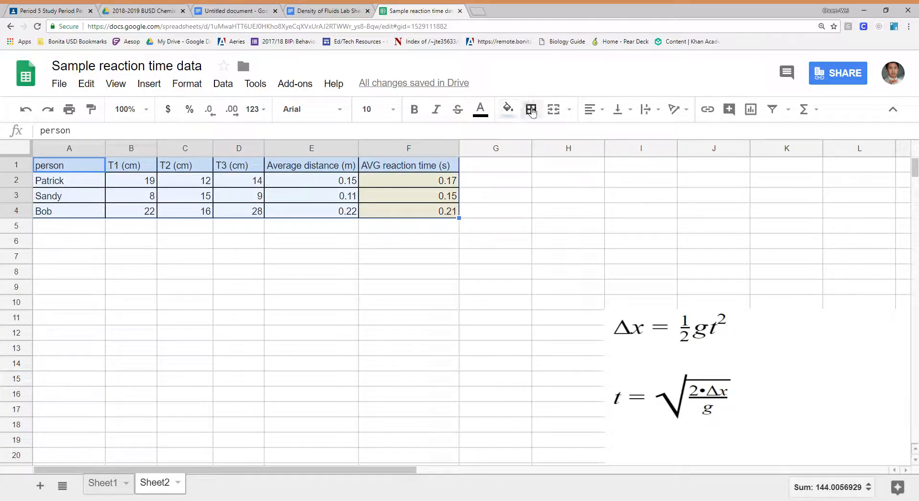
{"action": "left_click", "coordinate": [151, 86]}
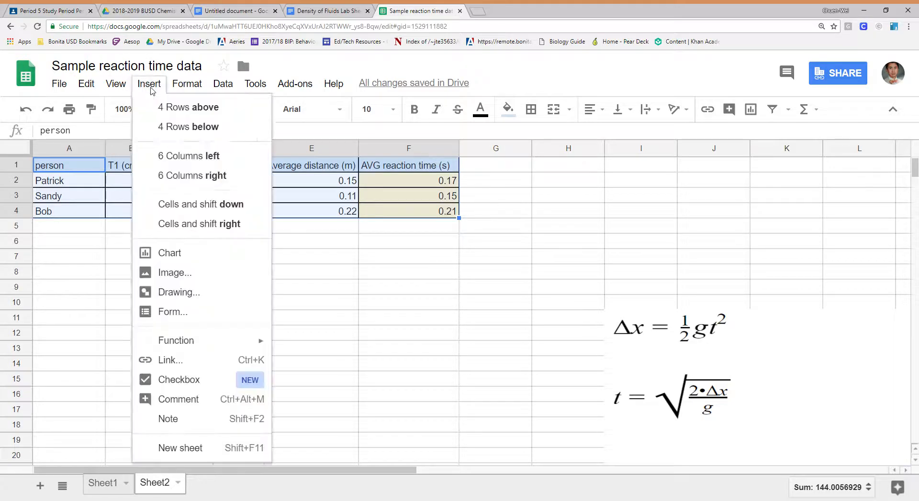
{"action": "left_click", "coordinate": [193, 259]}
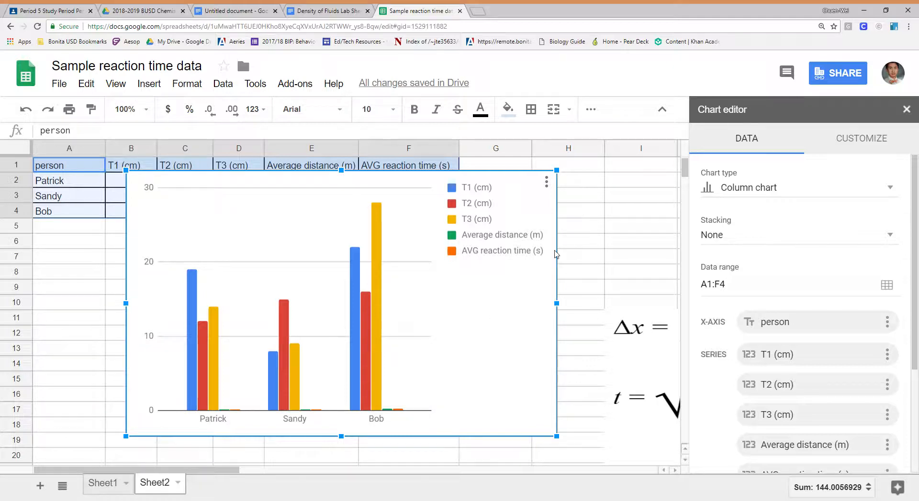
{"action": "left_click", "coordinate": [525, 199]}
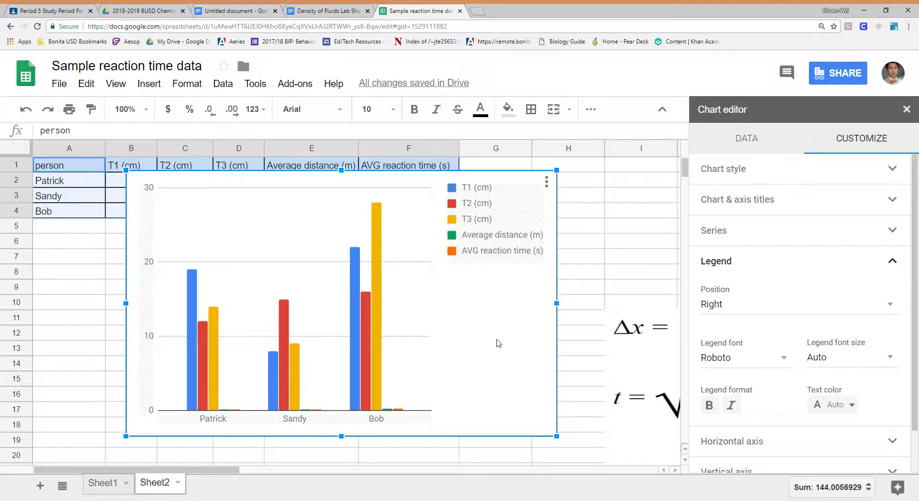
{"action": "key", "text": "Delete"}
{"action": "left_click", "coordinate": [445, 335]}
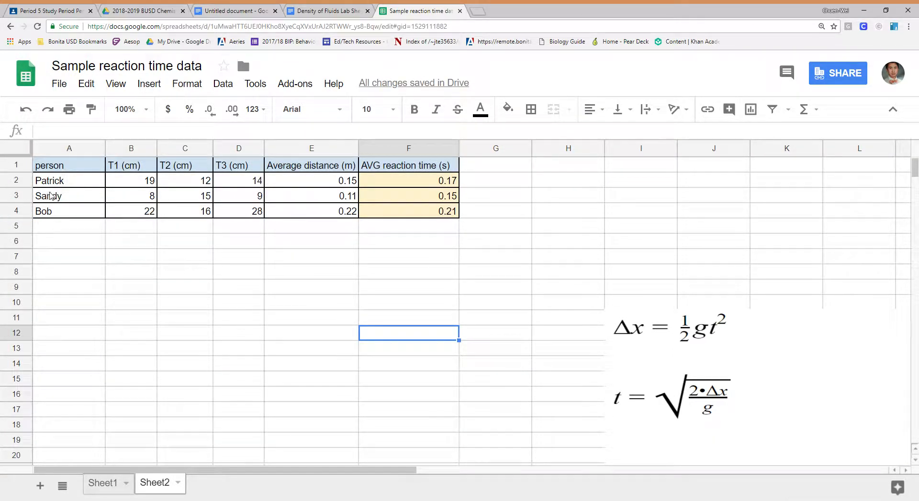
{"action": "left_click_drag", "start_coordinate": [82, 167], "coordinate": [84, 215]}
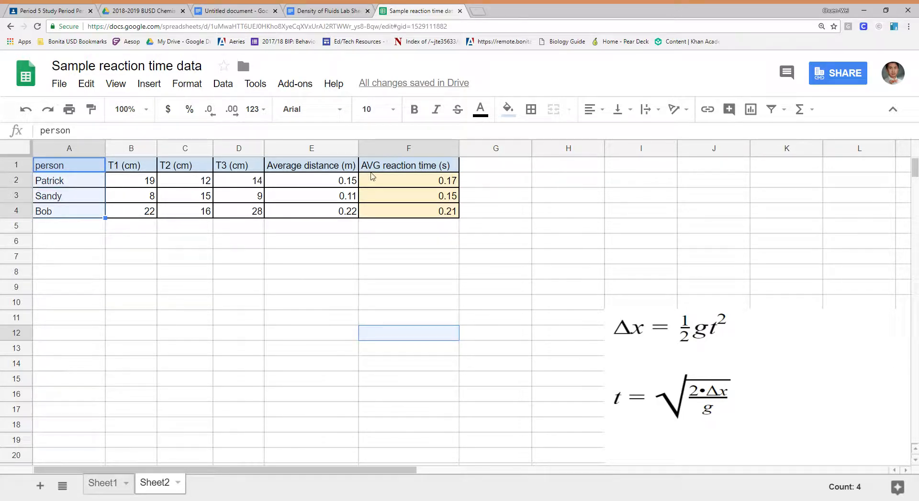
{"action": "left_click_drag", "start_coordinate": [409, 165], "coordinate": [417, 216]}
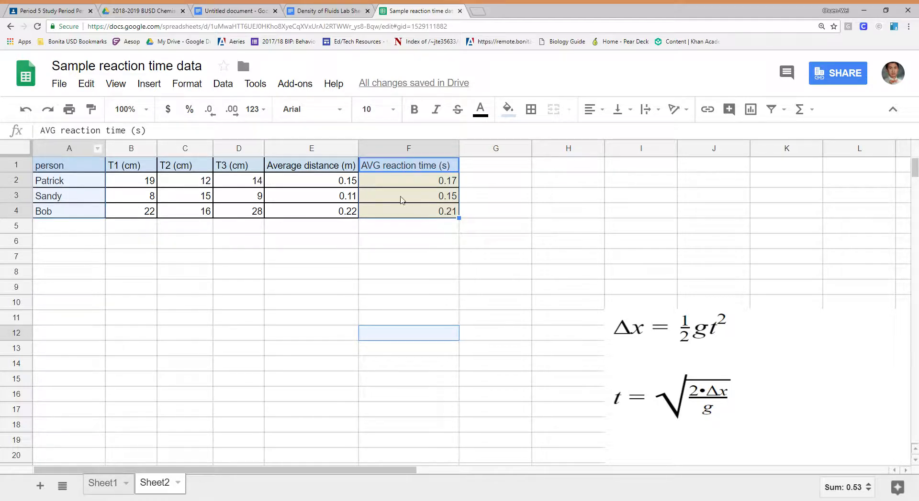
{"action": "left_click", "coordinate": [484, 308]}
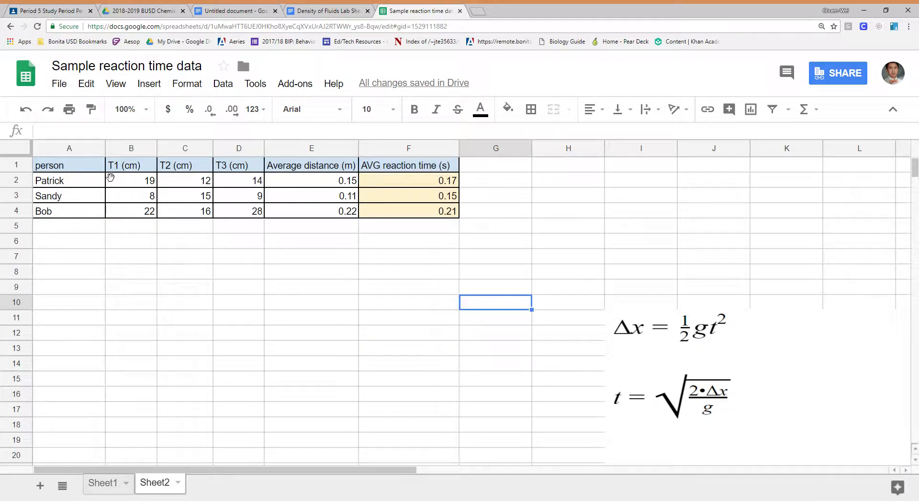
- Insert a chart from only the person names in A1:A4 and the average reaction times in F1:F4
{"action": "left_click", "coordinate": [87, 169]}
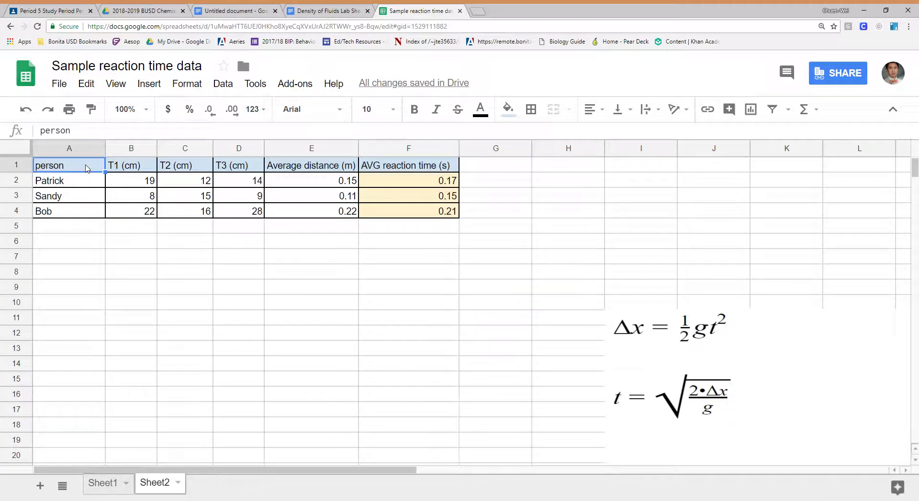
{"action": "left_click_drag", "start_coordinate": [87, 169], "coordinate": [91, 213]}
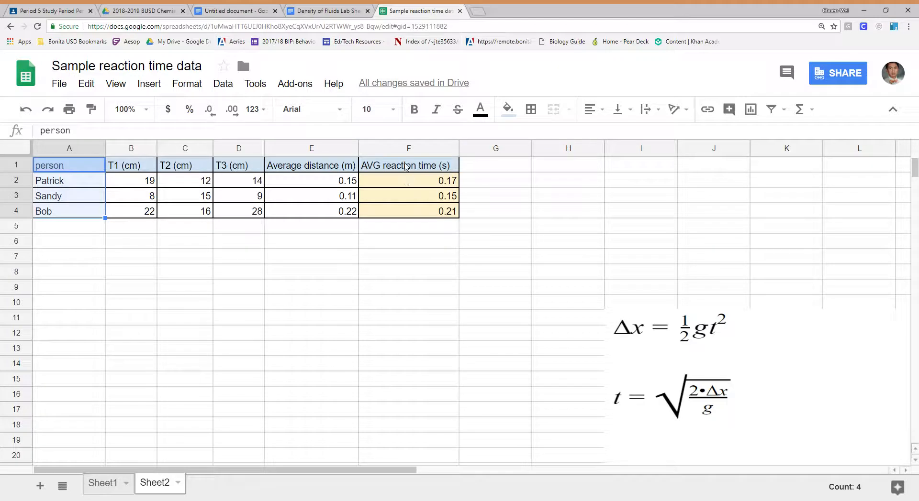
{"action": "left_click_drag", "start_coordinate": [405, 166], "coordinate": [410, 216]}
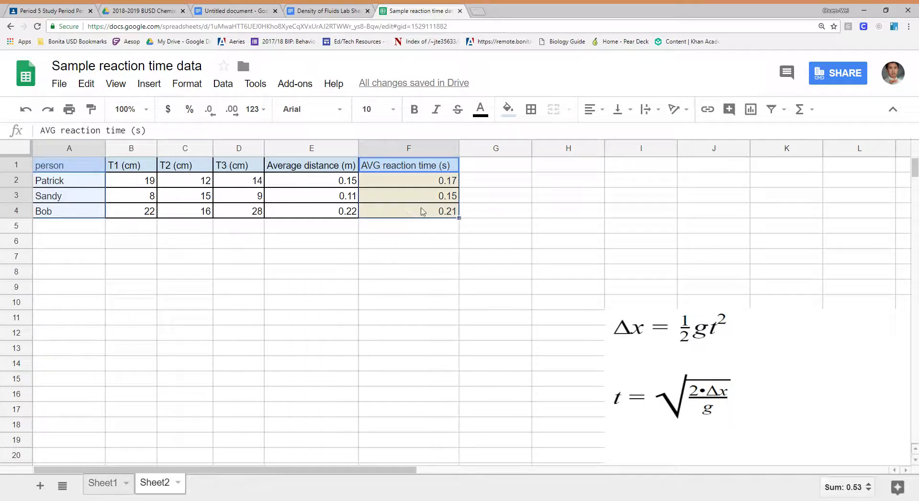
{"action": "left_click", "coordinate": [157, 84]}
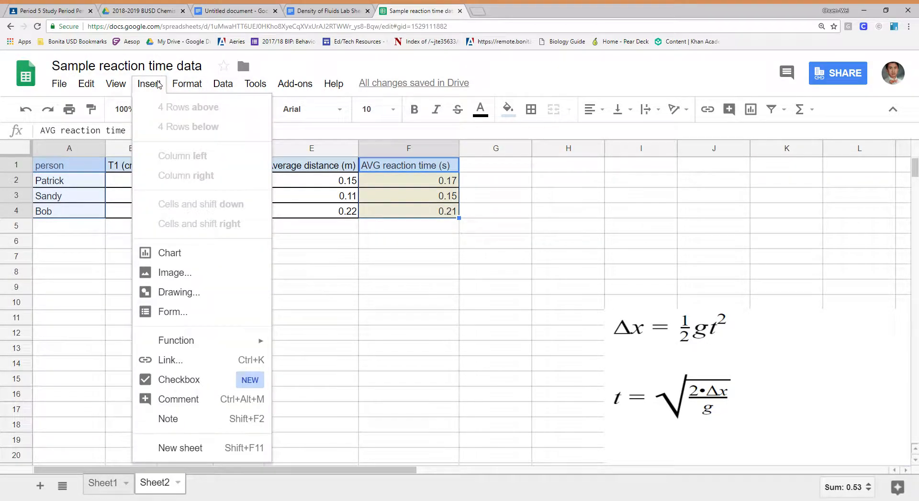
{"action": "left_click", "coordinate": [179, 258]}
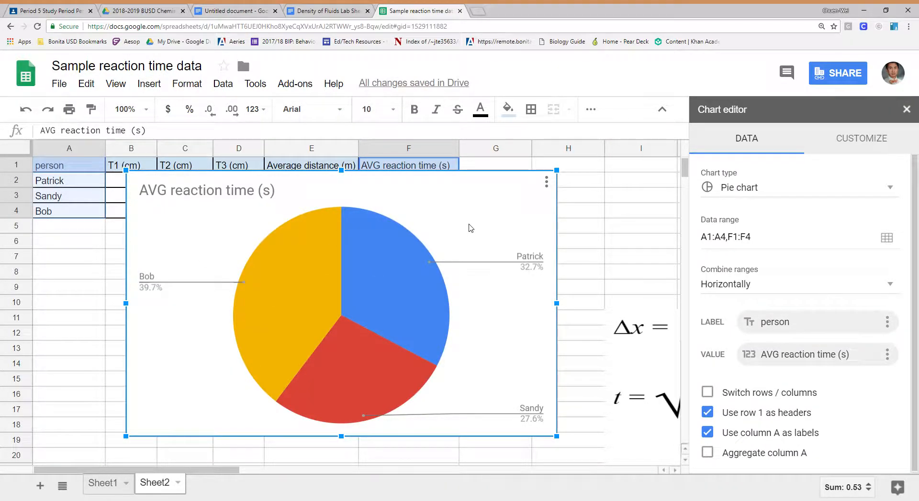
- Change the new pie chart's type to Column chart and review its data settings
{"action": "left_click", "coordinate": [781, 193]}
{"action": "left_click", "coordinate": [850, 257]}
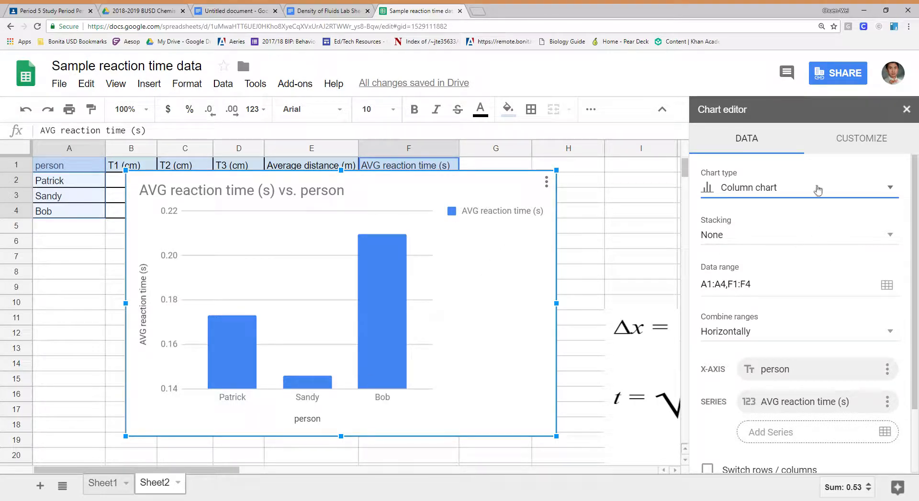
{"action": "scroll", "coordinate": [898, 249], "scroll_direction": "down", "scroll_amount": 3}
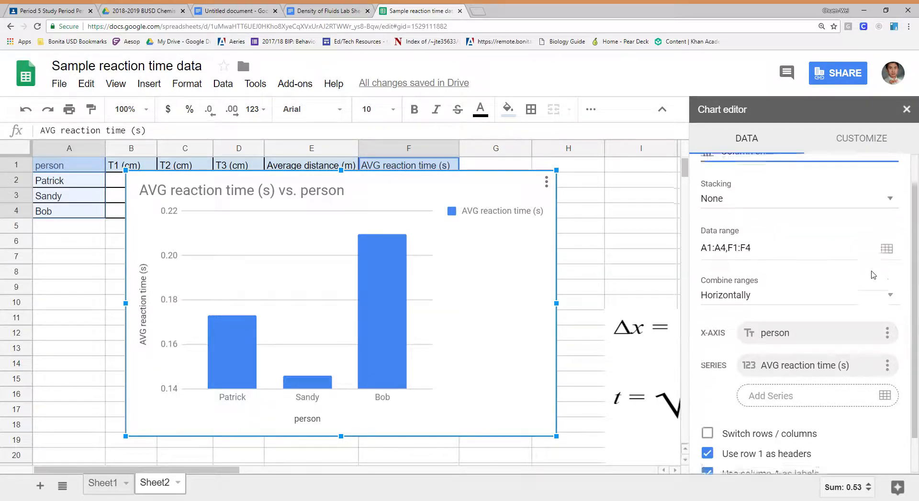
{"action": "scroll", "coordinate": [876, 300], "scroll_direction": "up", "scroll_amount": 3}
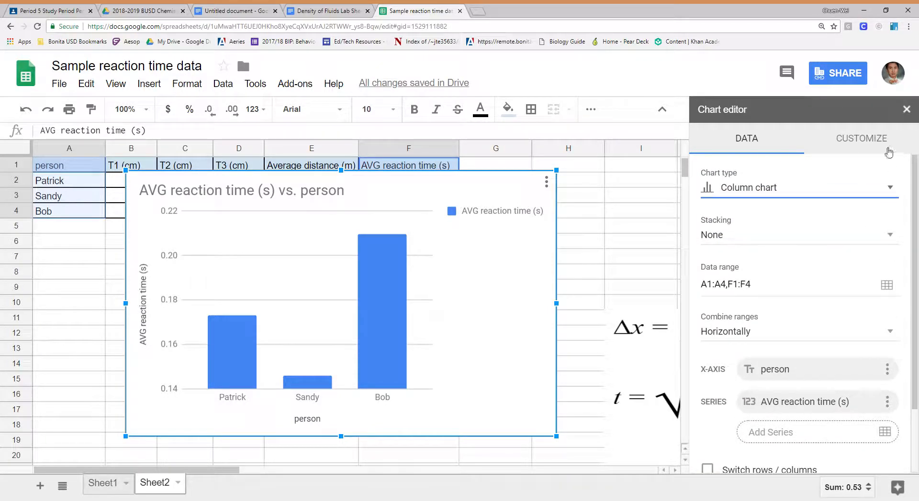
- Look over the chart and axis title options, and remove the column chart's legend by setting its position to None
{"action": "left_click", "coordinate": [871, 144]}
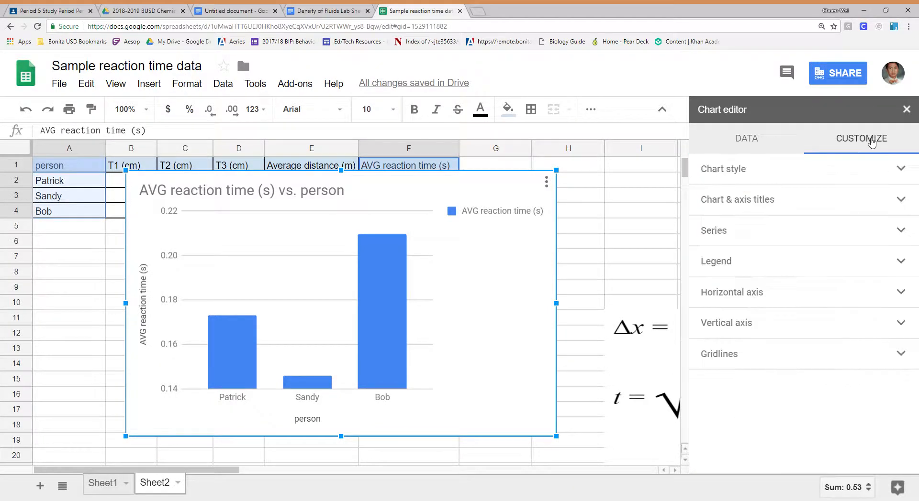
{"action": "left_click", "coordinate": [861, 201]}
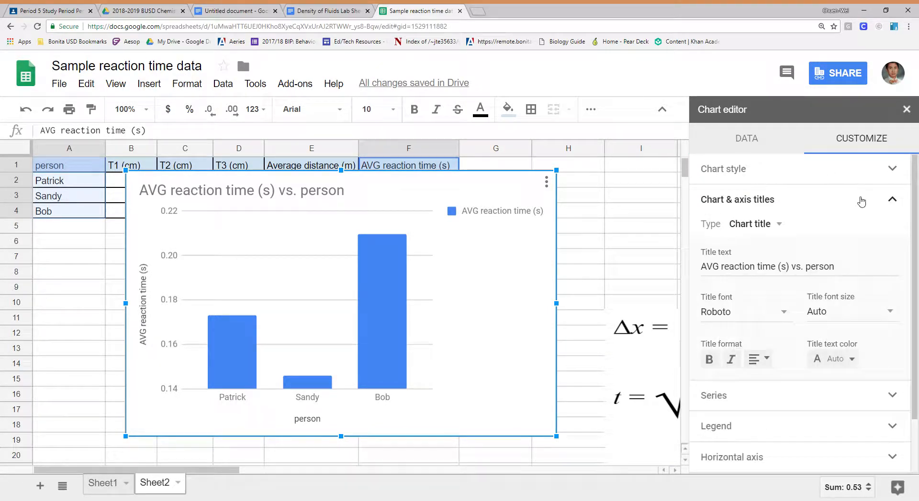
{"action": "left_click", "coordinate": [776, 226]}
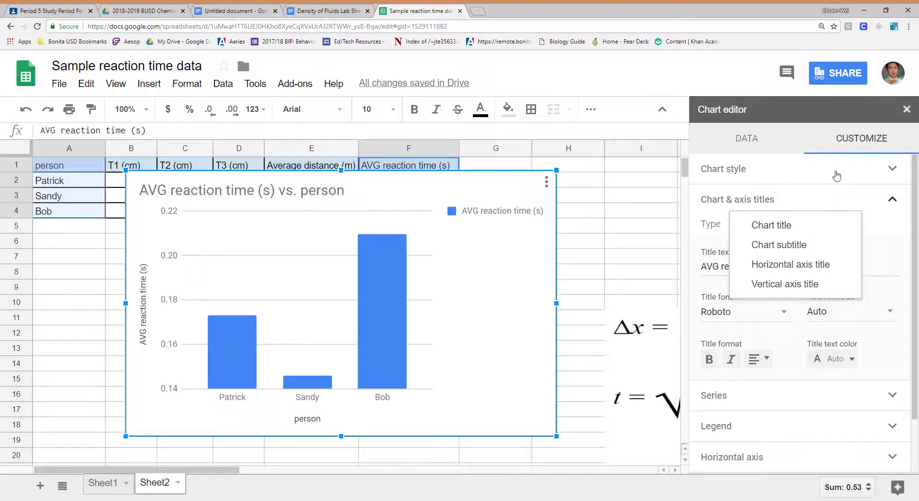
{"action": "left_click", "coordinate": [877, 433]}
{"action": "left_click", "coordinate": [886, 427]}
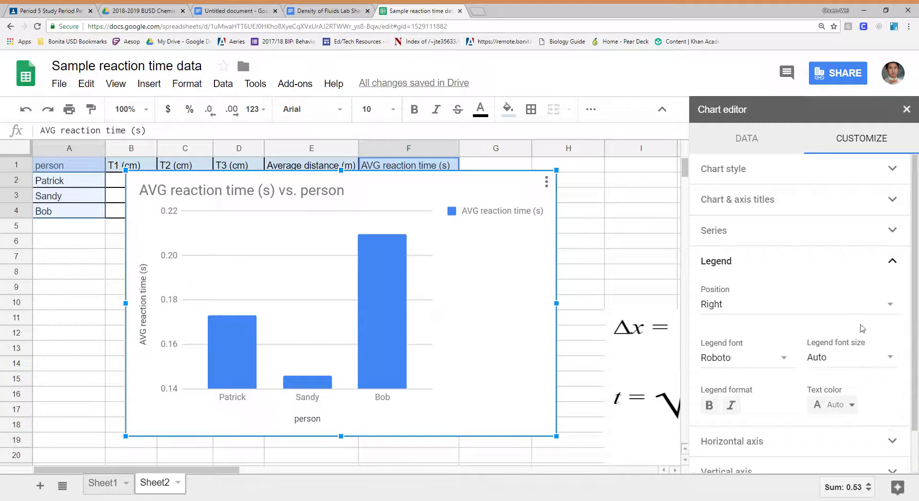
{"action": "left_click", "coordinate": [886, 297]}
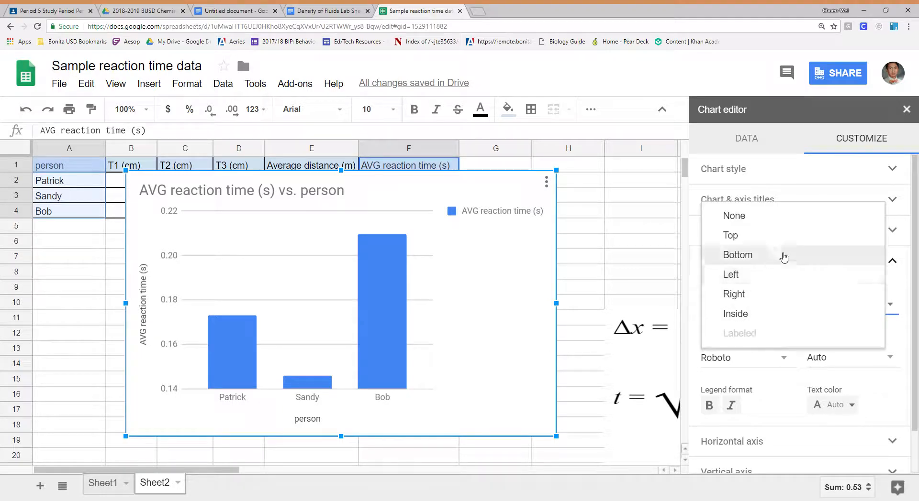
{"action": "left_click", "coordinate": [782, 222]}
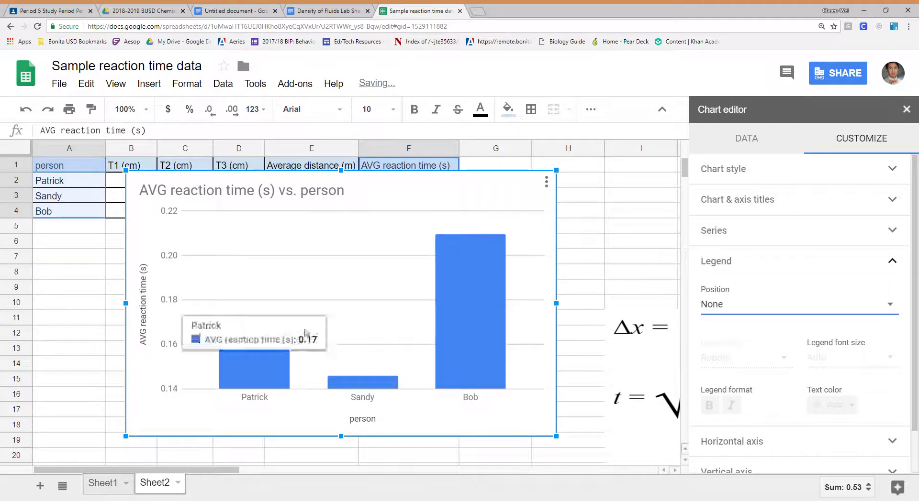
- Shrink the column chart so it sits clear below the table, from about row 8 to row 19, and close the chart editor
{"action": "left_click", "coordinate": [498, 192]}
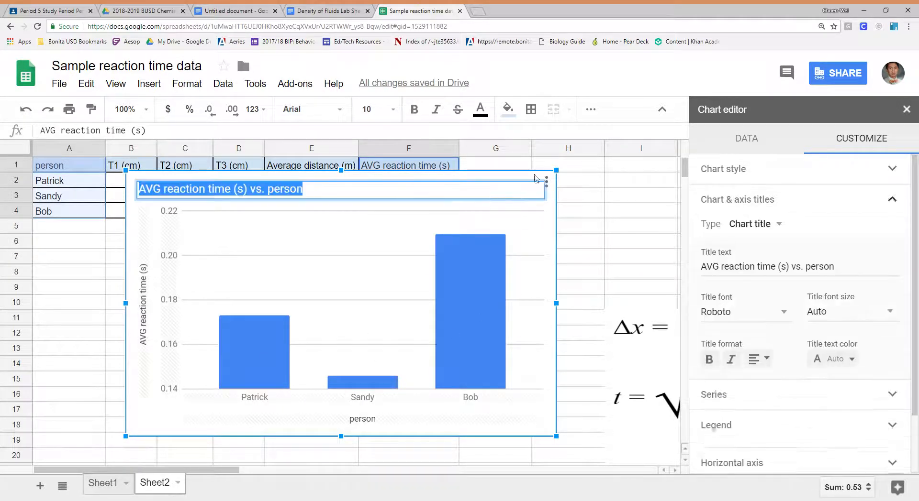
{"action": "left_click_drag", "start_coordinate": [556, 171], "coordinate": [418, 284]}
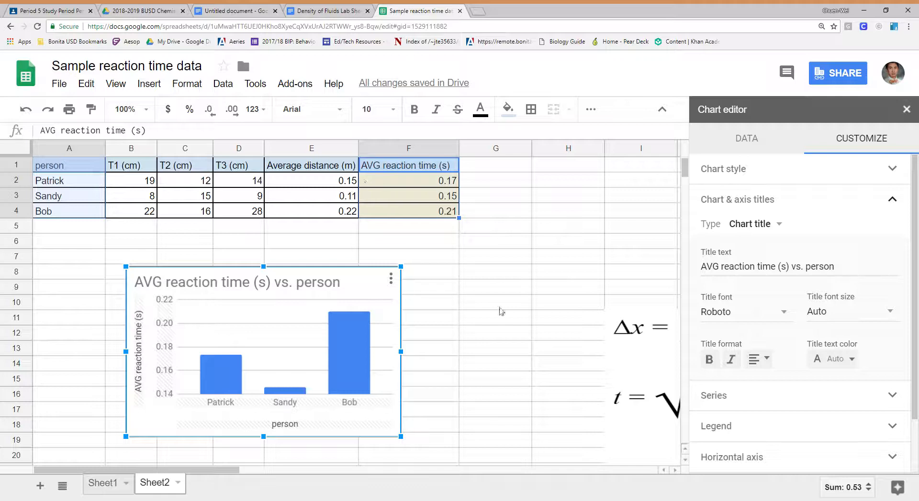
{"action": "left_click", "coordinate": [907, 109]}
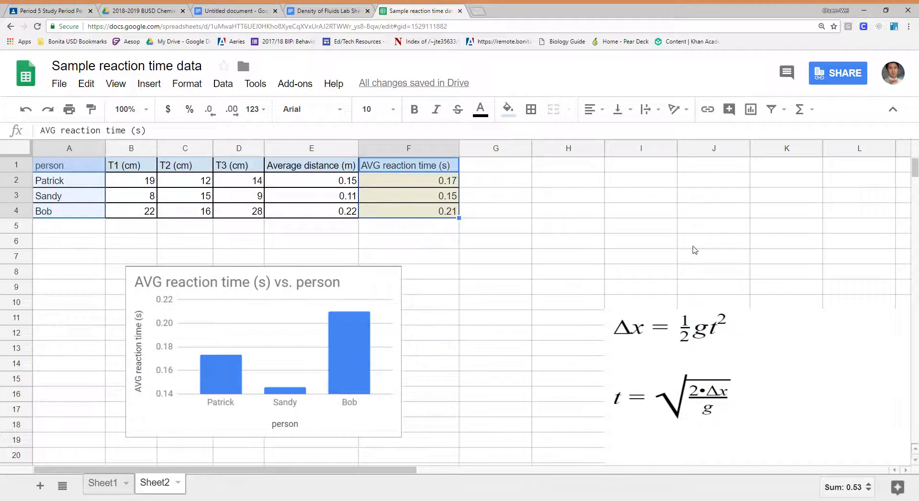